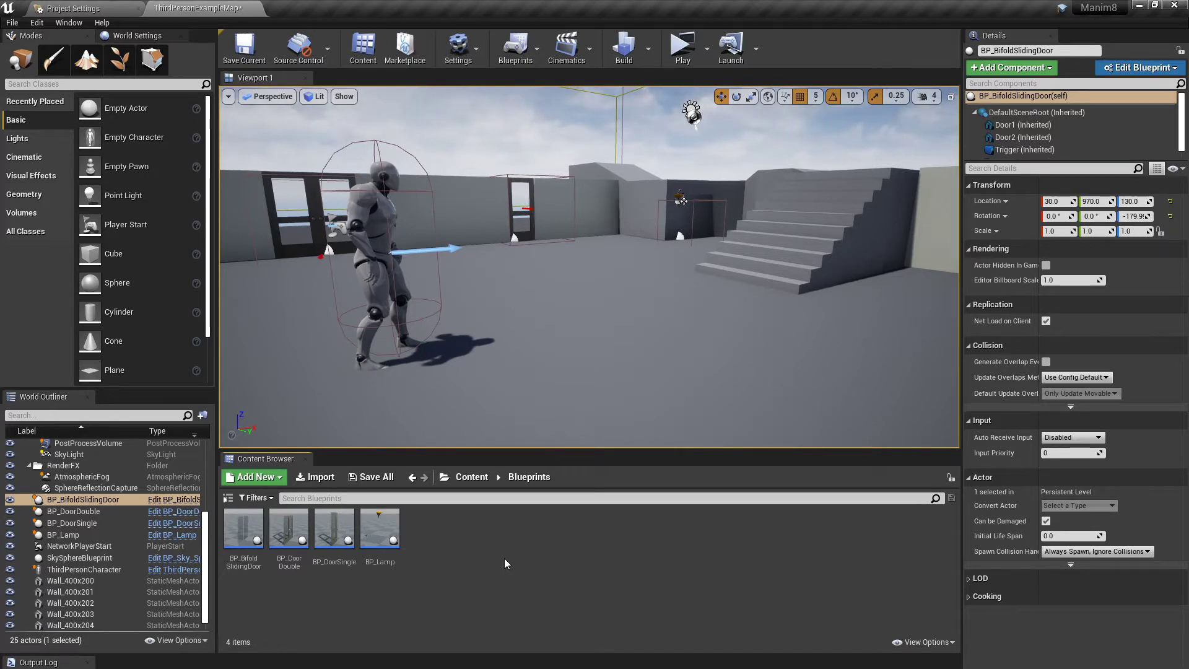
# Create an Actor Blueprint named BP_DoorSlidingSingle in the Blueprints folder and open it for editing.
pyautogui.rightClick(504, 559)
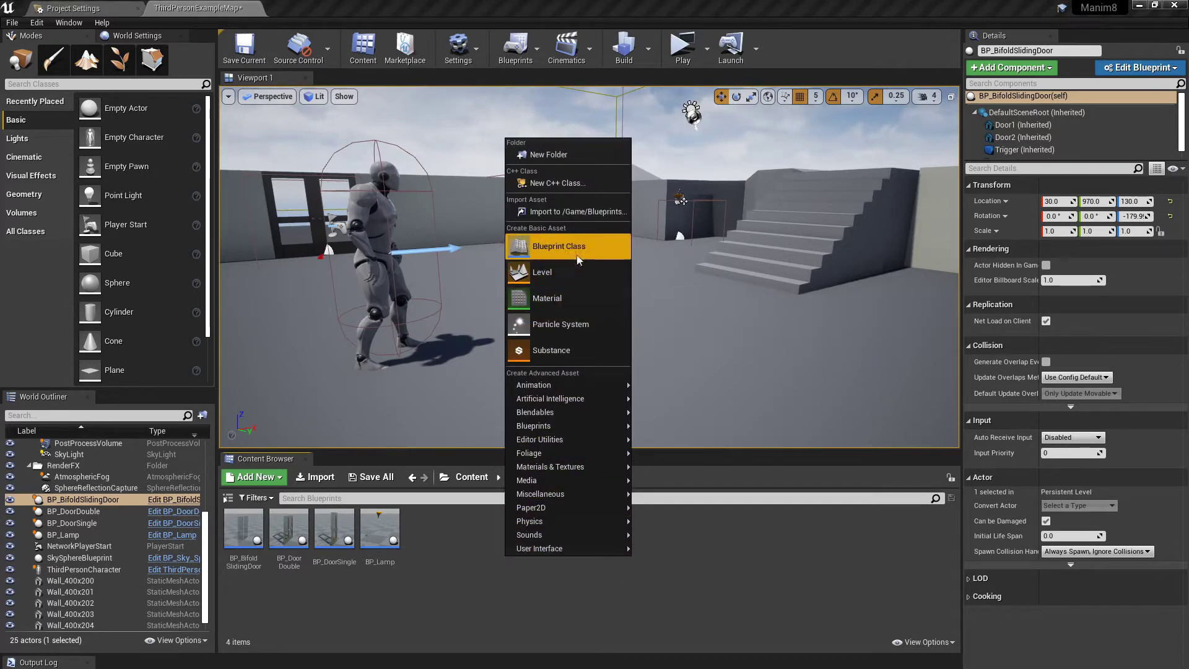
pyautogui.click(545, 248)
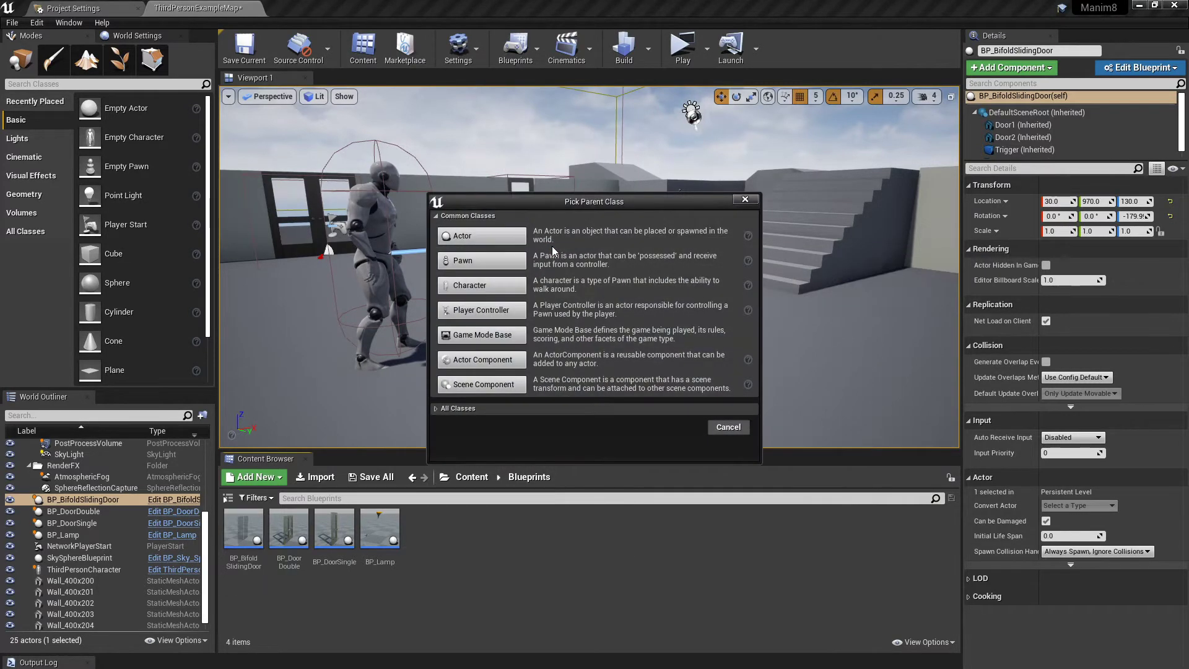
pyautogui.click(487, 240)
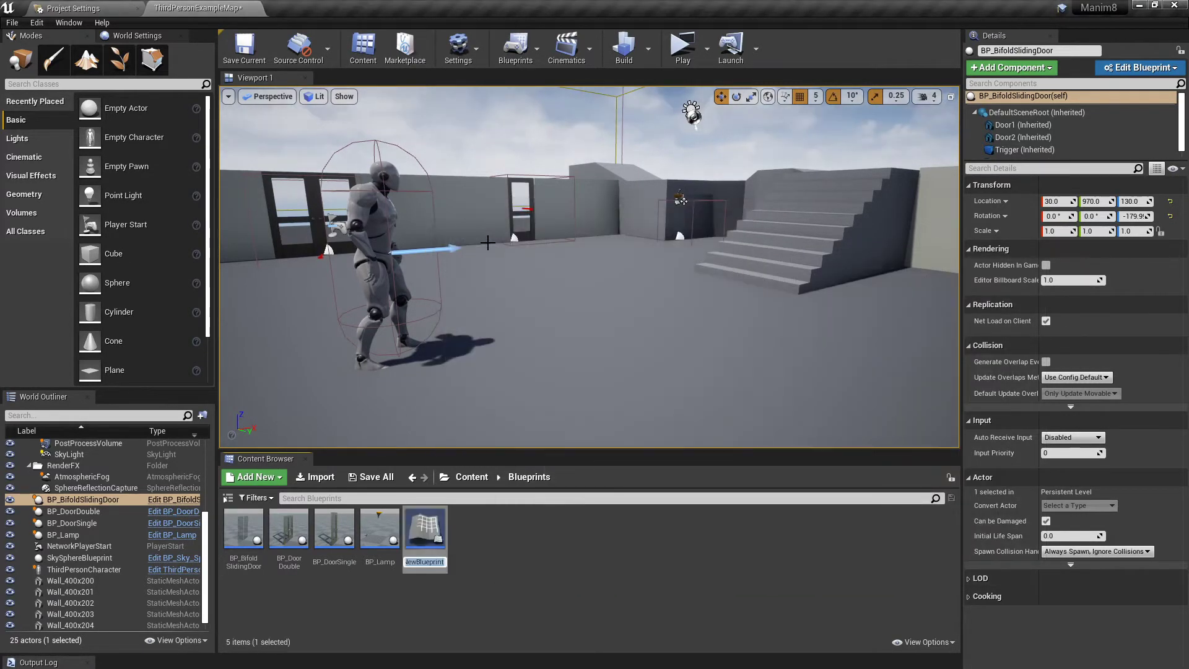
pyautogui.write('BP_DoorSli')
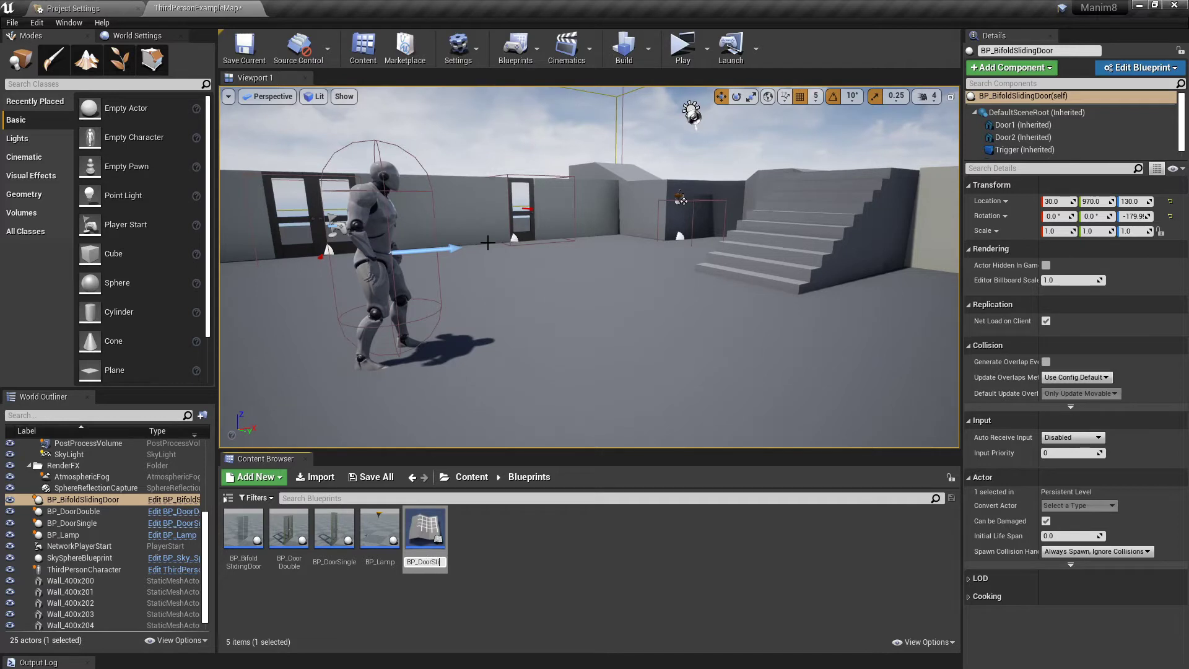
pyautogui.write('ng')
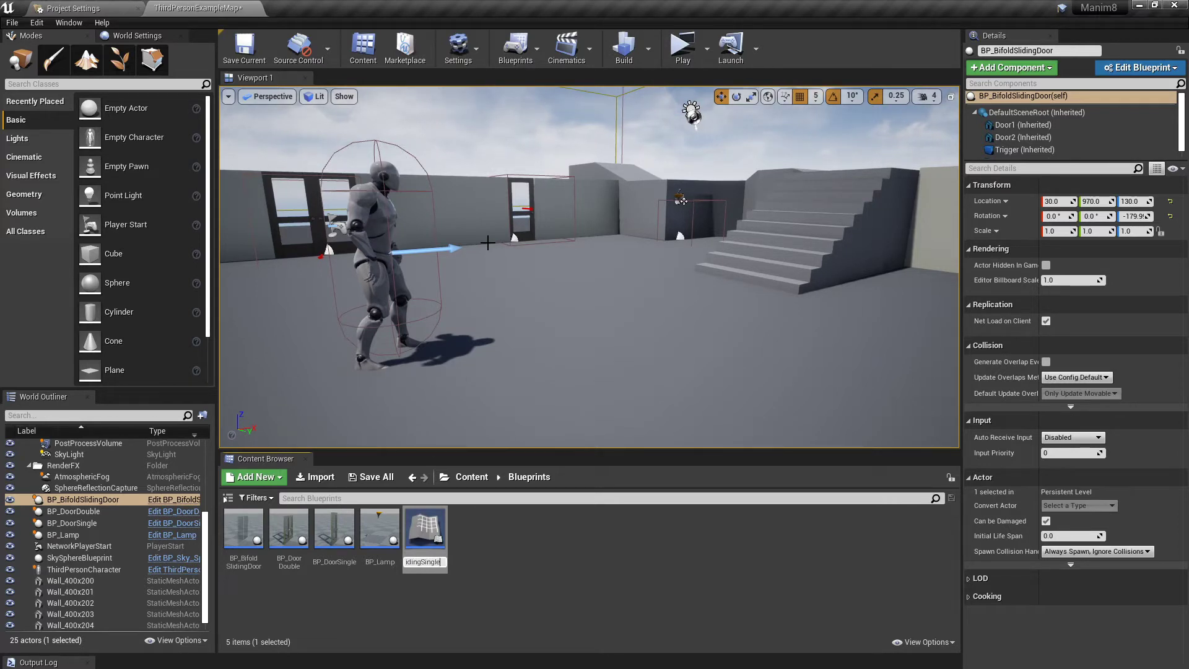
pyautogui.press('Return')
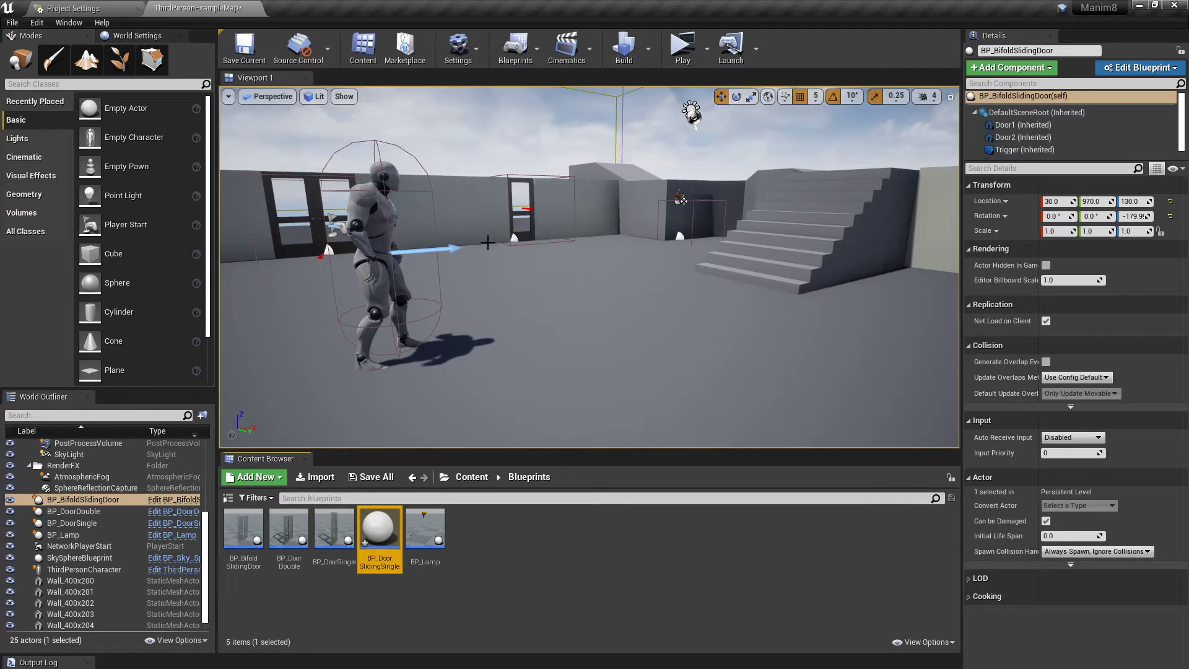
pyautogui.press('Return')
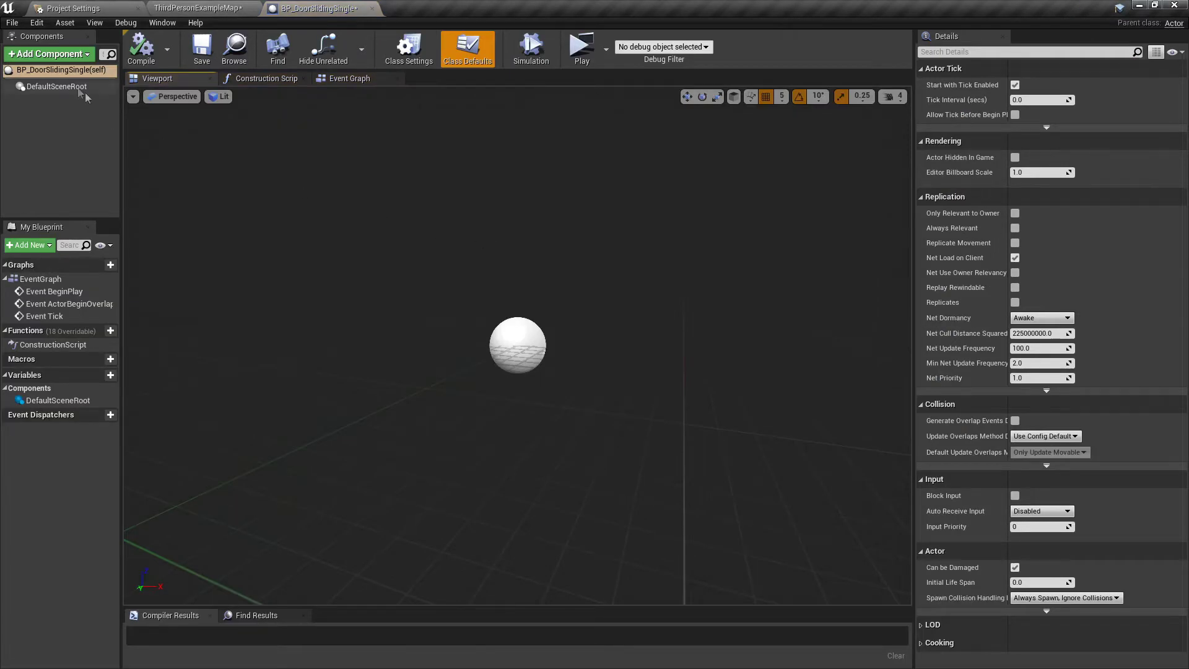
# Add a Static Mesh component named Door to the blueprint.
pyautogui.click(49, 54)
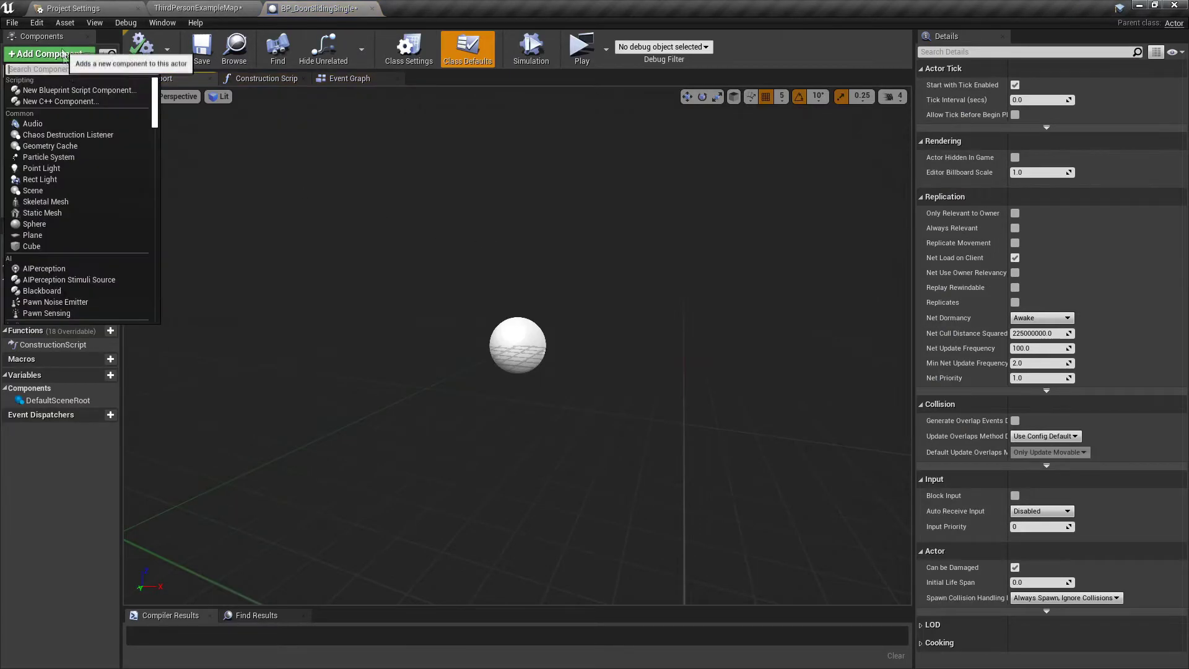
pyautogui.click(52, 212)
pyautogui.write('Door')
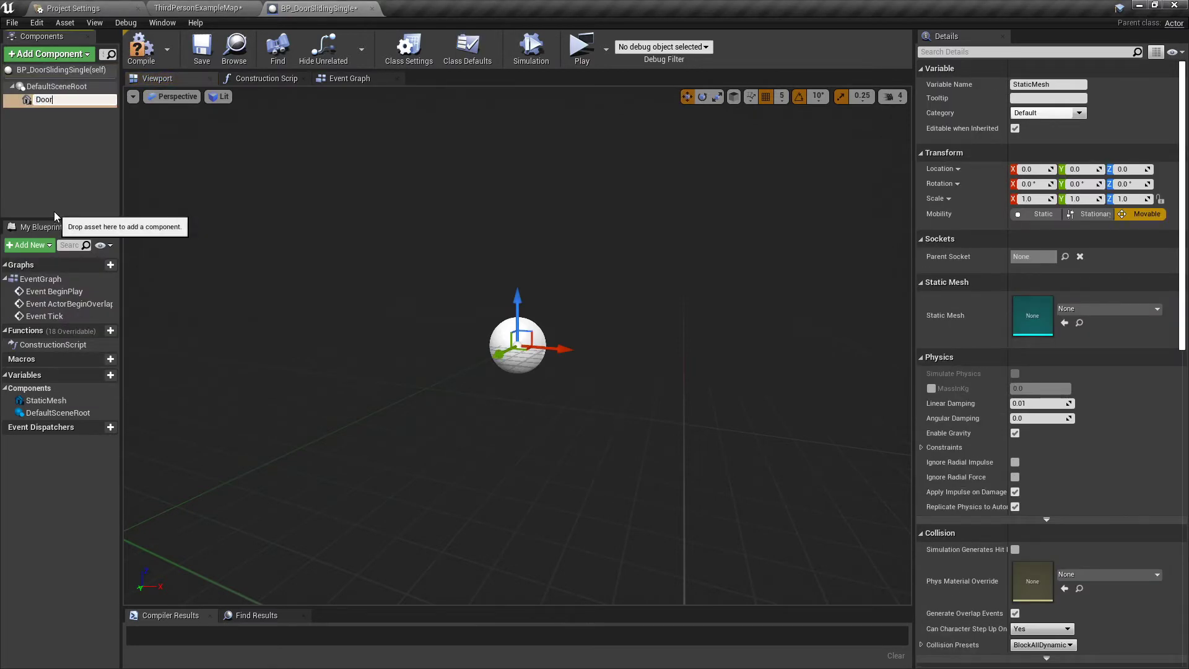
pyautogui.press('Return')
pyautogui.click(40, 144)
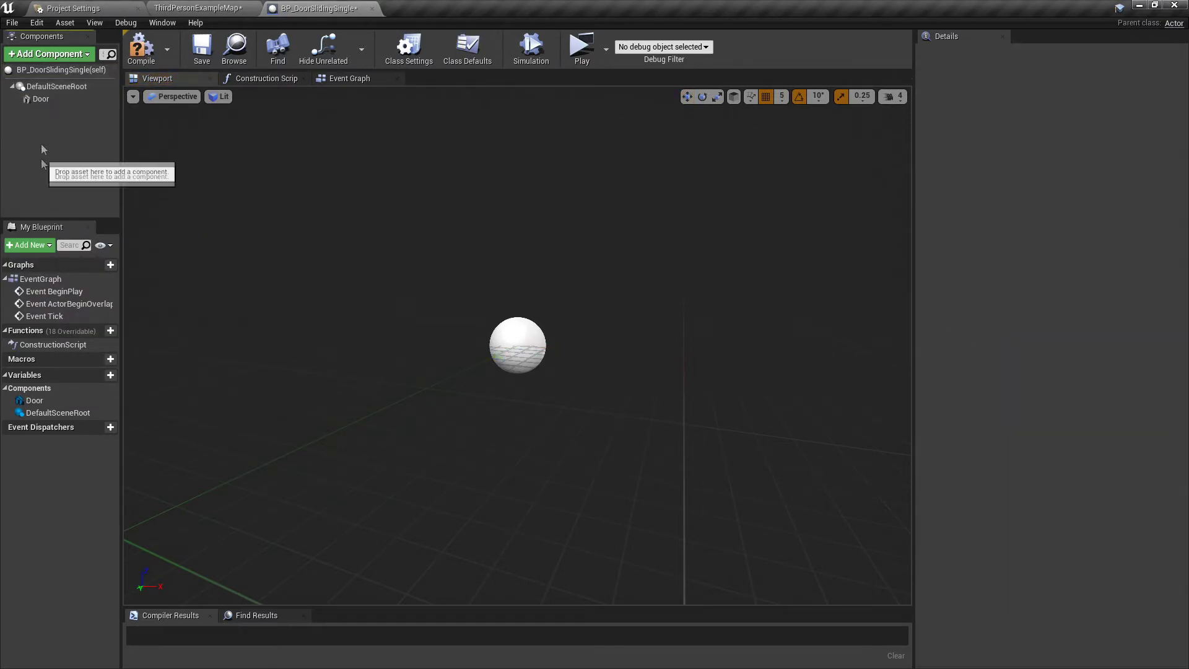
# Add a Box Collision component named Trigger under DefaultSceneRoot.
pyautogui.click(50, 88)
pyautogui.click(52, 54)
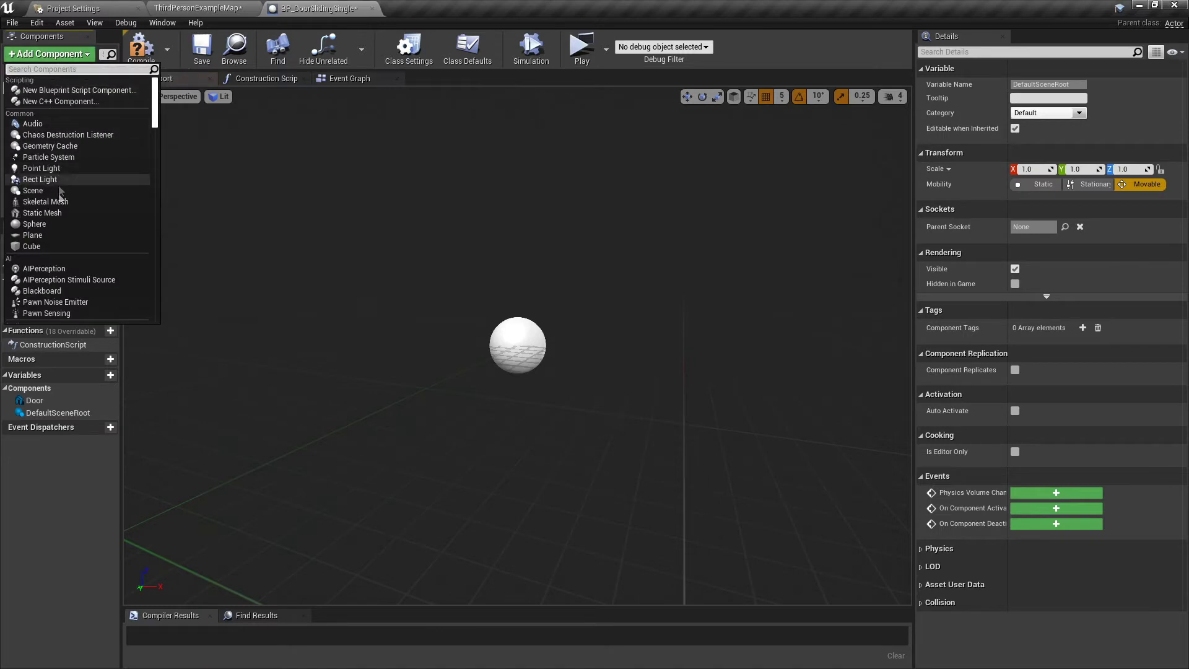
pyautogui.write('box')
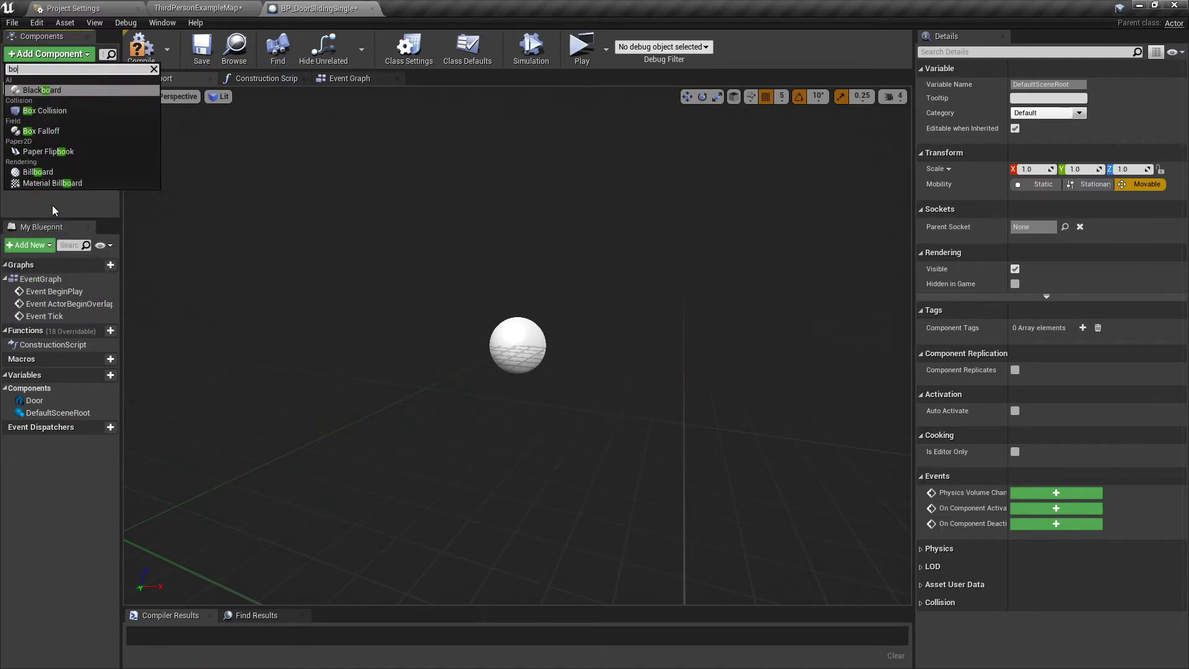
pyautogui.press('Return')
pyautogui.write('T')
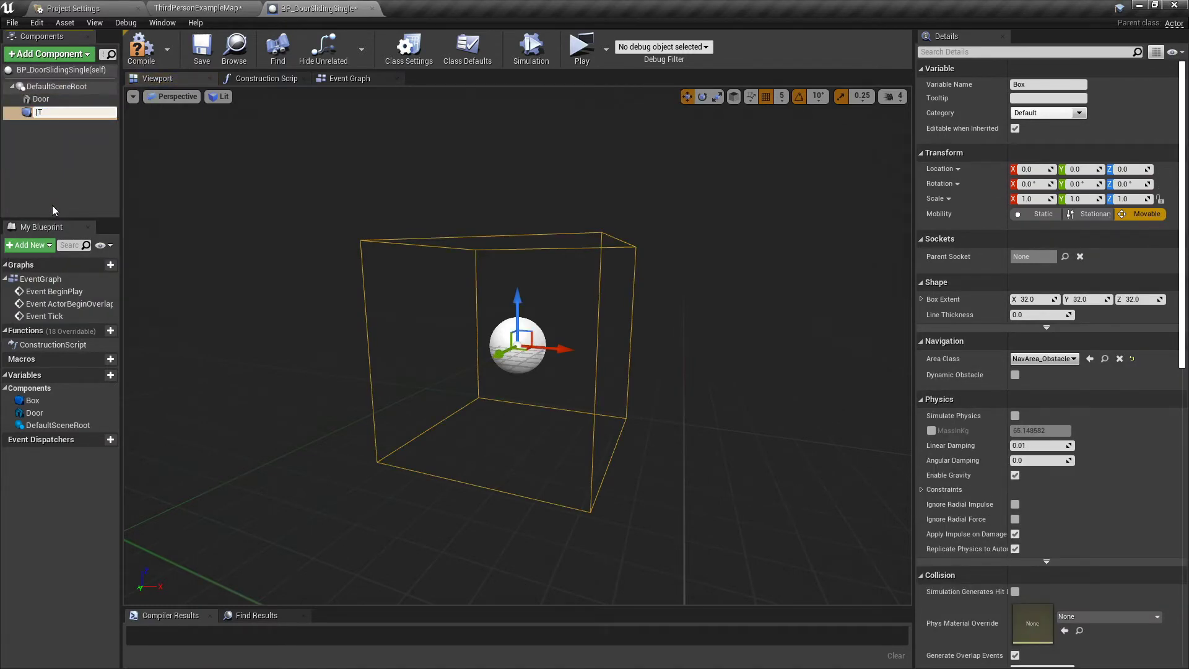
pyautogui.write('rigger')
pyautogui.press('Return')
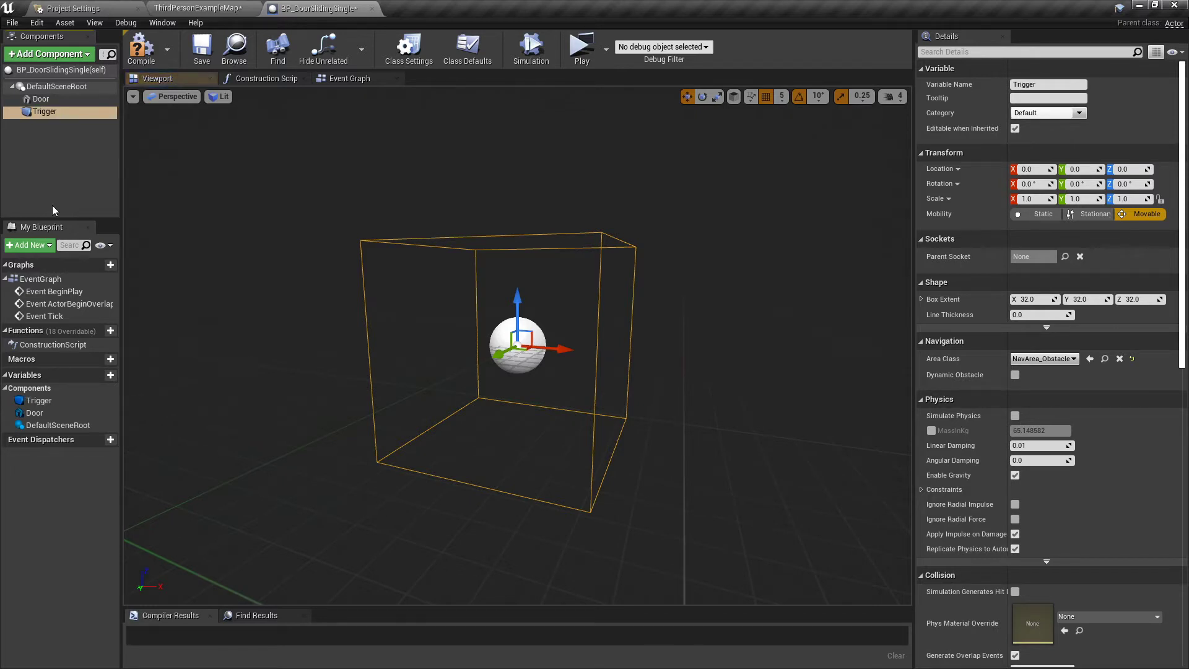
# Add an Arrow component and reparent it directly under DefaultSceneRoot.
pyautogui.click(68, 57)
pyautogui.write('arro')
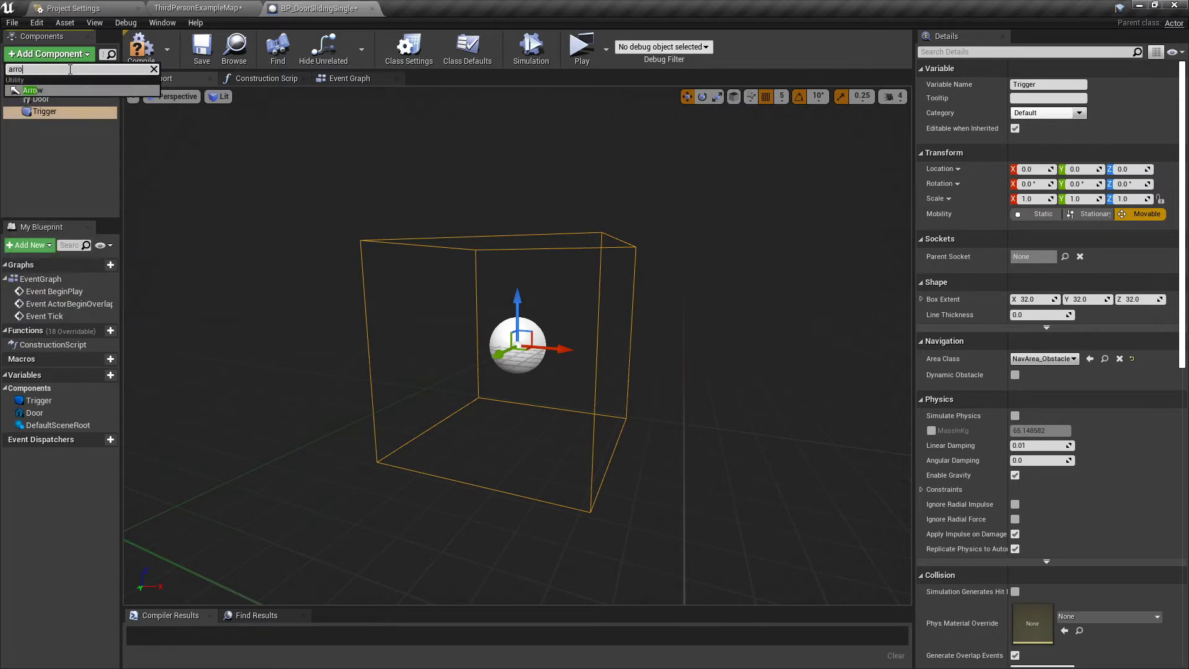
pyautogui.press('Return')
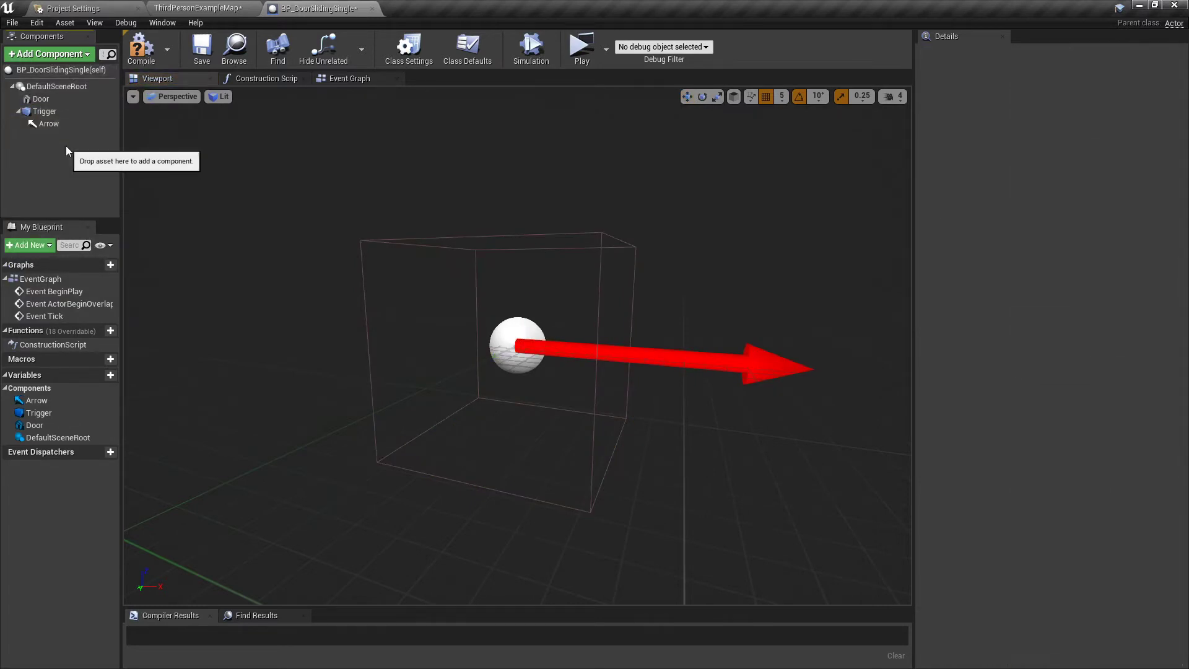
pyautogui.moveTo(55, 125); pyautogui.dragTo(58, 88)
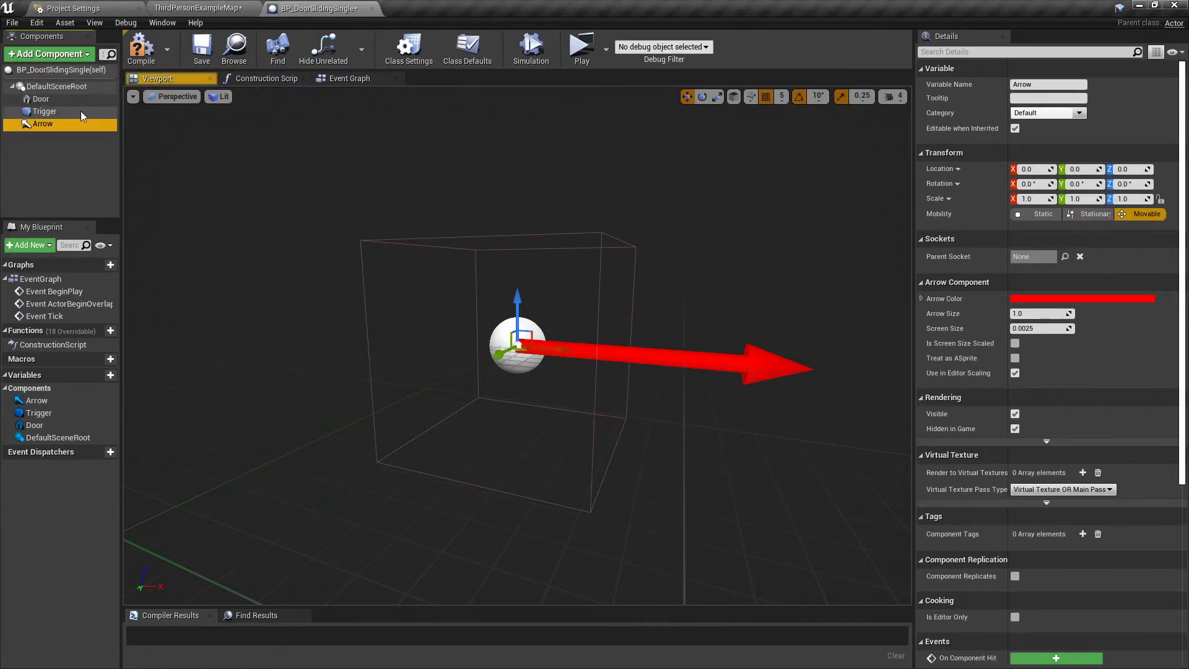
# Assign the SM_Door static mesh to the Door component.
pyautogui.scroll(-5, 537, 370)
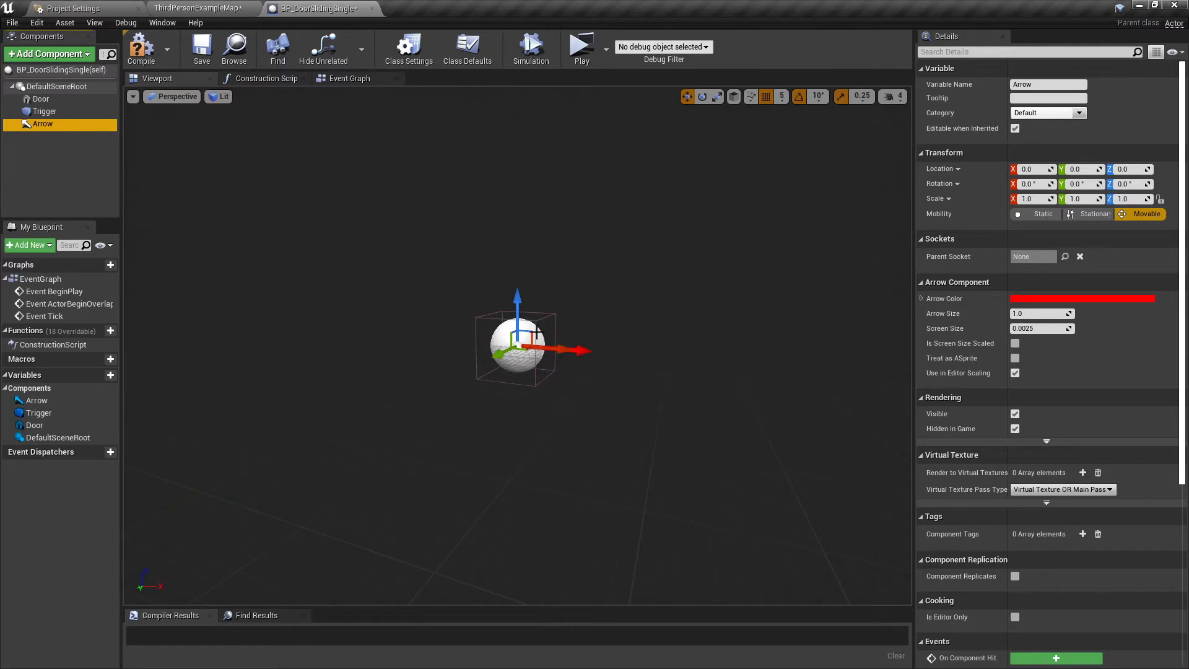
pyautogui.click(50, 99)
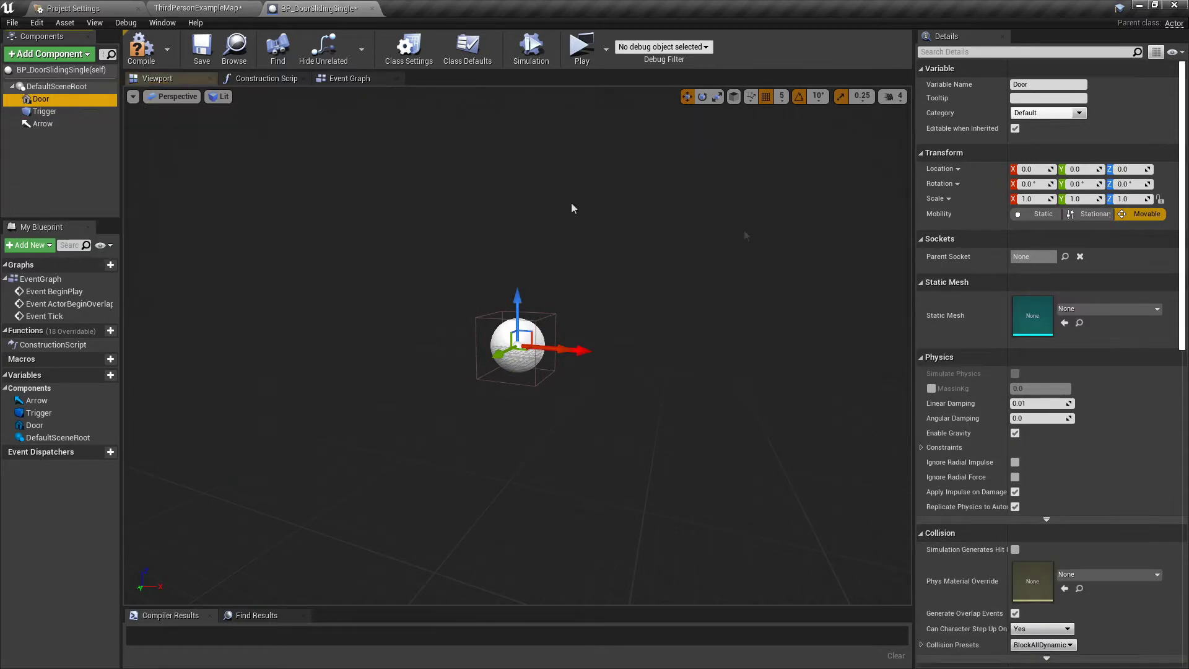
pyautogui.click(1068, 308)
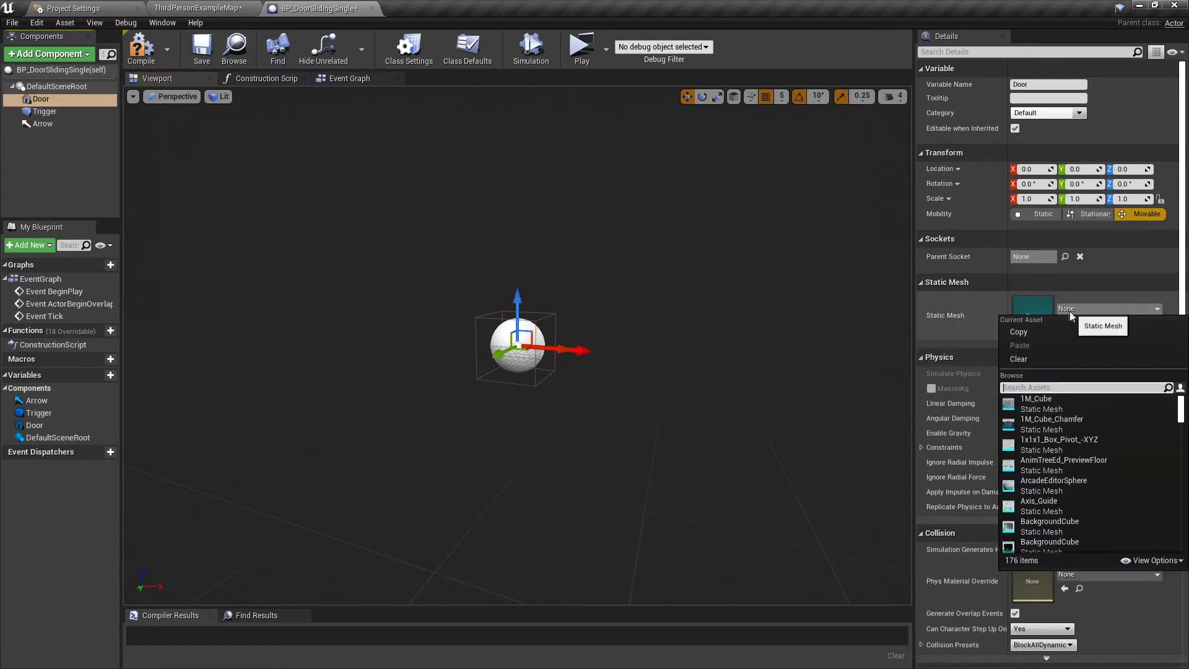
pyautogui.write('door')
pyautogui.click(1055, 407)
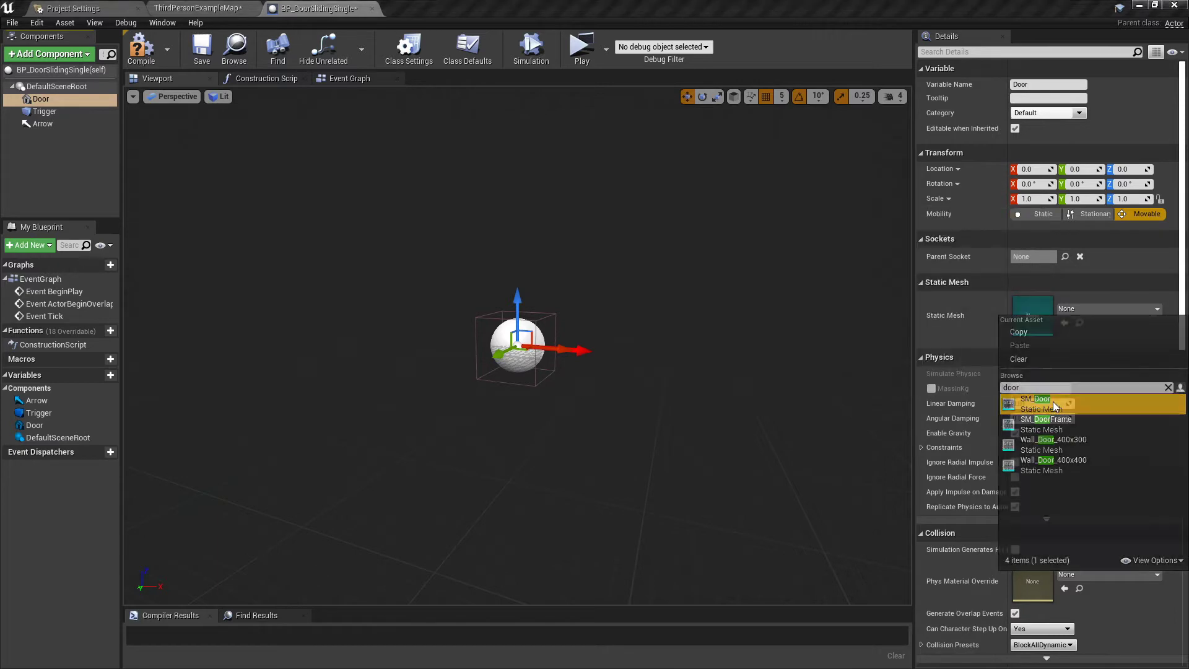
pyautogui.keyDown('alt'); pyautogui.moveTo(649, 384); pyautogui.dragTo(622, 314); pyautogui.keyUp('alt')
pyautogui.scroll(2, 622, 315)
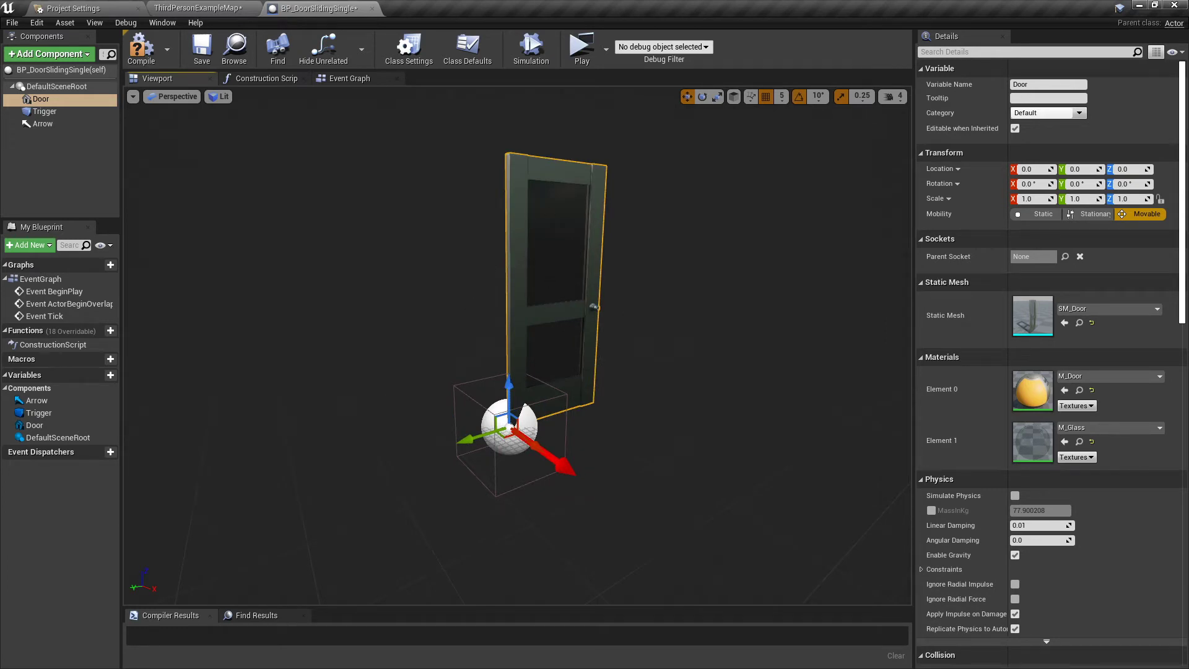
# Examine the Starter Content pack among the content packs available for the project, and close the dialog without adding it.
pyautogui.click(199, 8)
pyautogui.click(255, 477)
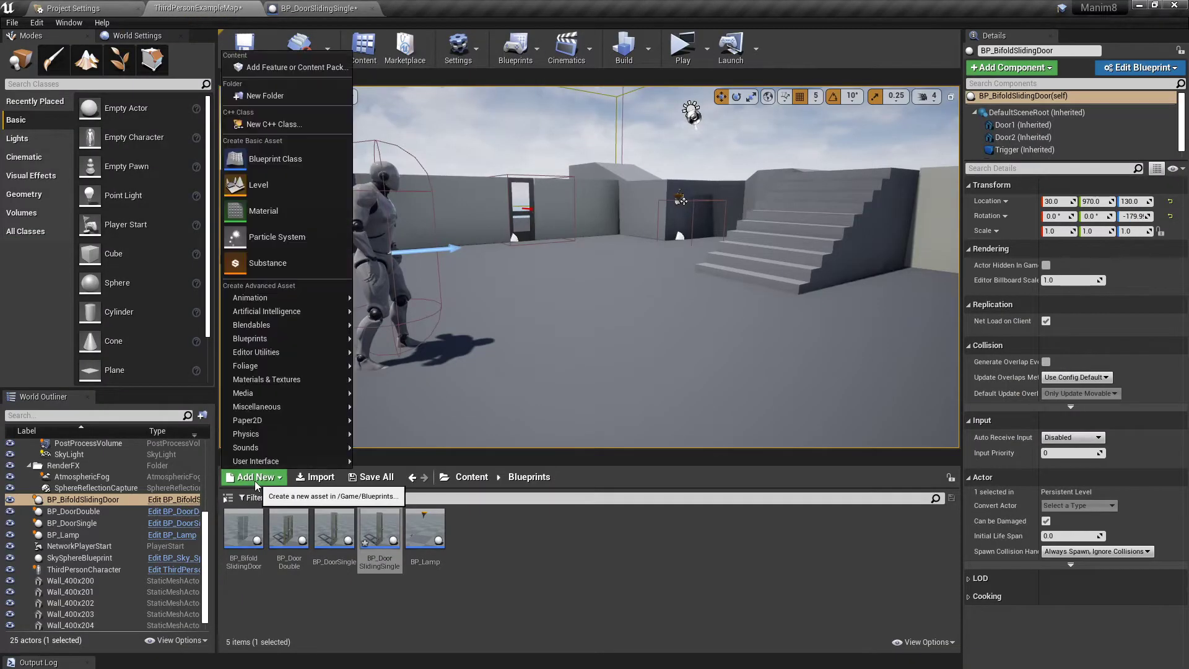
pyautogui.click(307, 68)
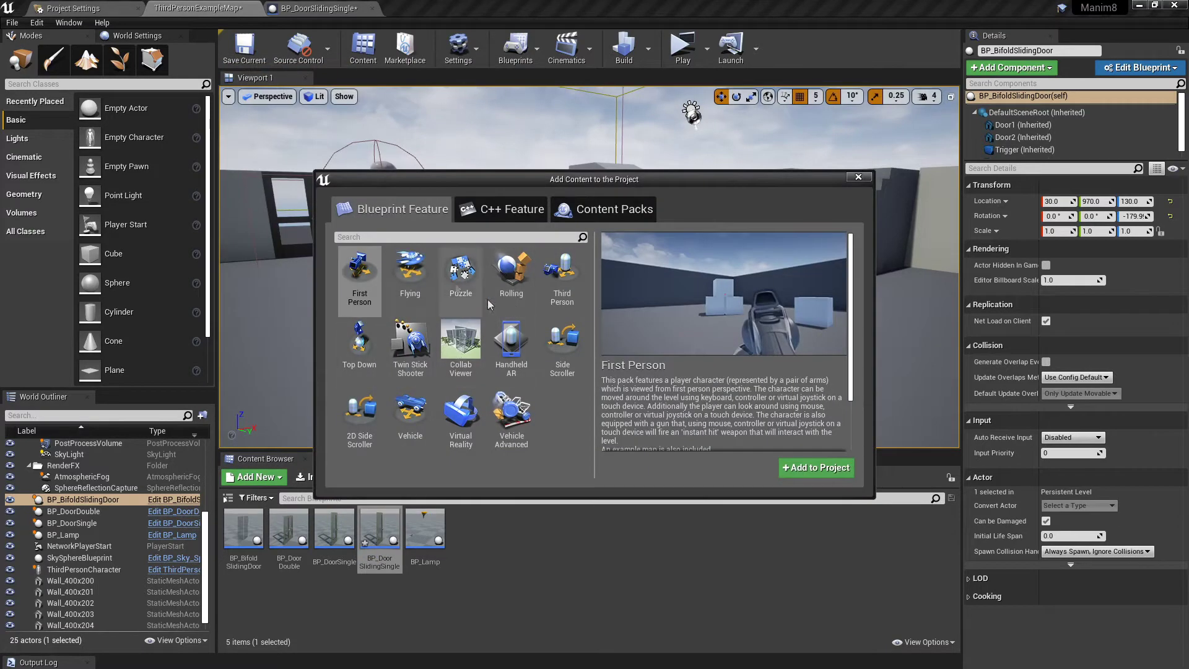
pyautogui.click(581, 213)
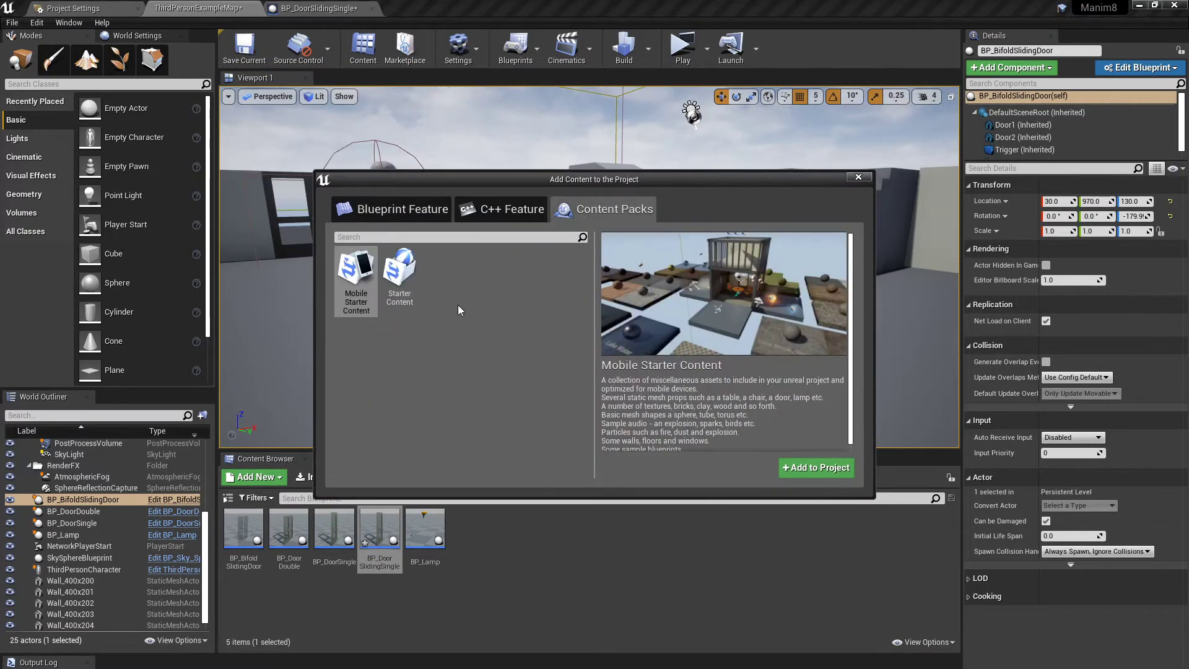
pyautogui.click(402, 303)
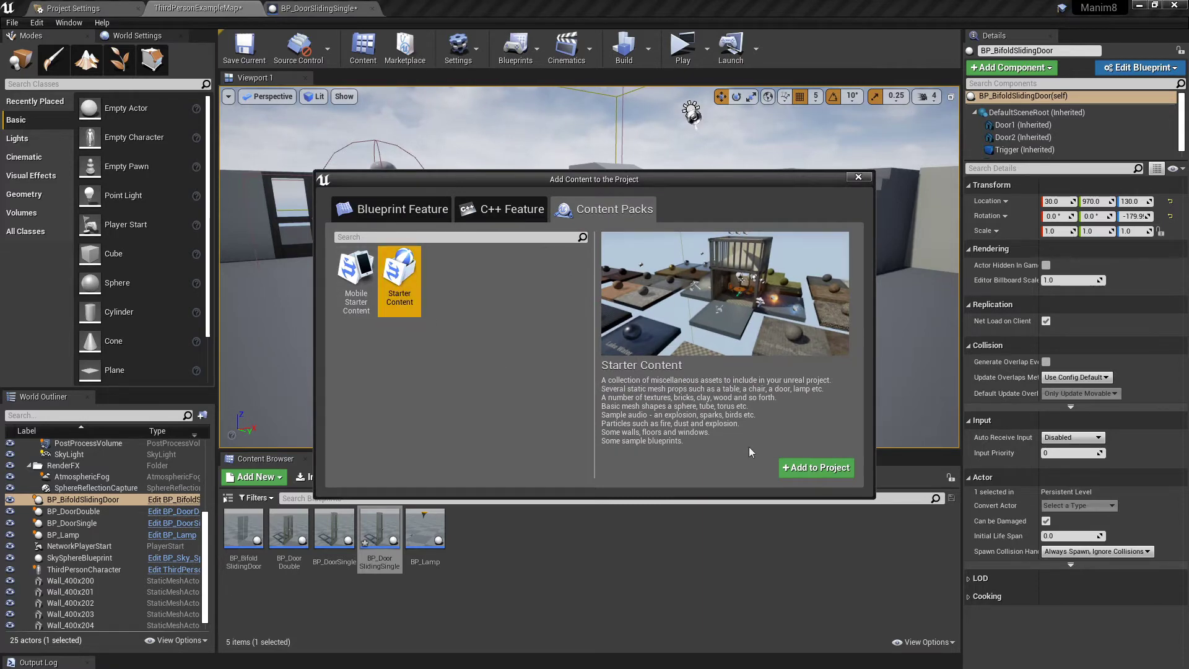
pyautogui.click(859, 178)
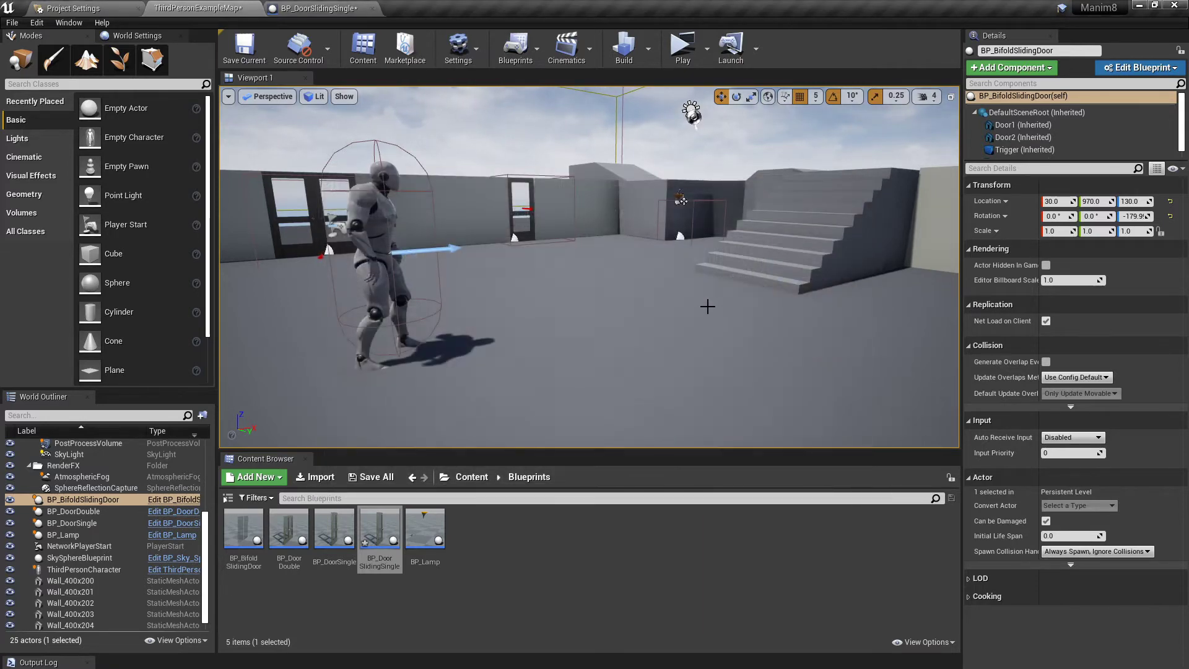
# In BP_DoorSlidingSingle, move the Trigger box onto the door's middle, at location Y -50 and Z 95.
pyautogui.click(319, 8)
pyautogui.moveTo(488, 254)
pyautogui.mouseDown(button='right')
pyautogui.moveTo(504, 271)
pyautogui.moveTo(507, 258)
pyautogui.mouseUp(button='right')
pyautogui.click(450, 387)
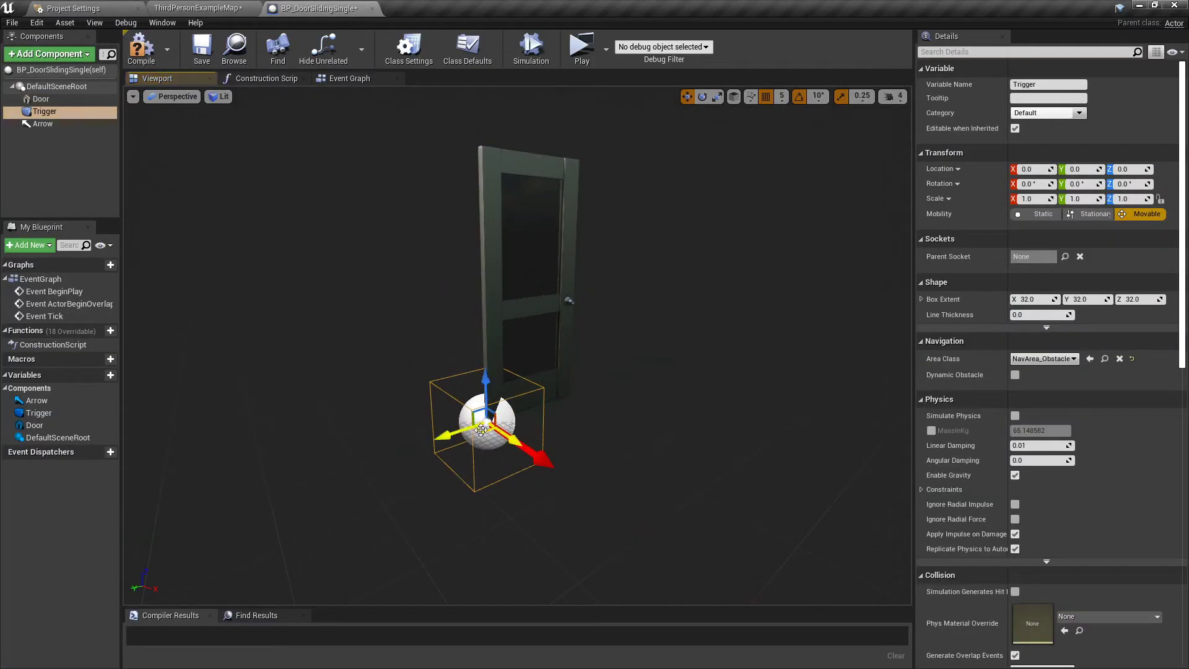
pyautogui.moveTo(466, 433); pyautogui.dragTo(515, 419)
pyautogui.moveTo(534, 368); pyautogui.dragTo(536, 251)
# Scale the Trigger box to 5.25 in X, 3.0 in Y and 2.25 in Z so it surrounds the door.
pyautogui.press('e')
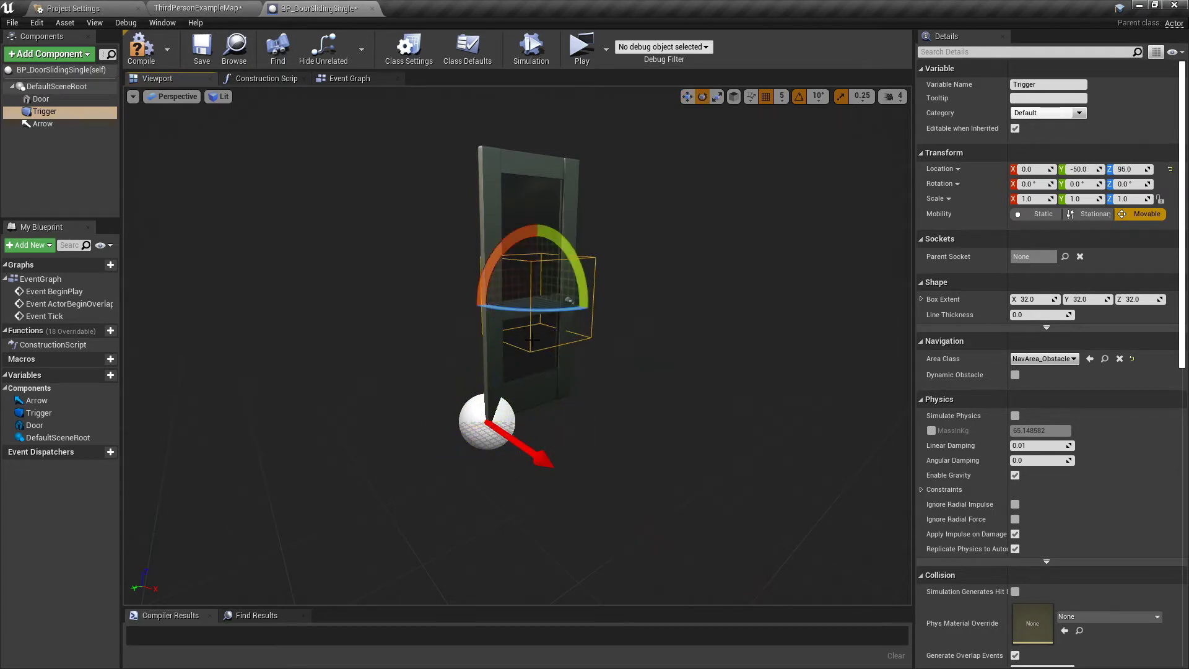
pyautogui.press('r')
pyautogui.moveTo(560, 305); pyautogui.dragTo(644, 302)
pyautogui.moveTo(537, 255); pyautogui.dragTo(537, 223)
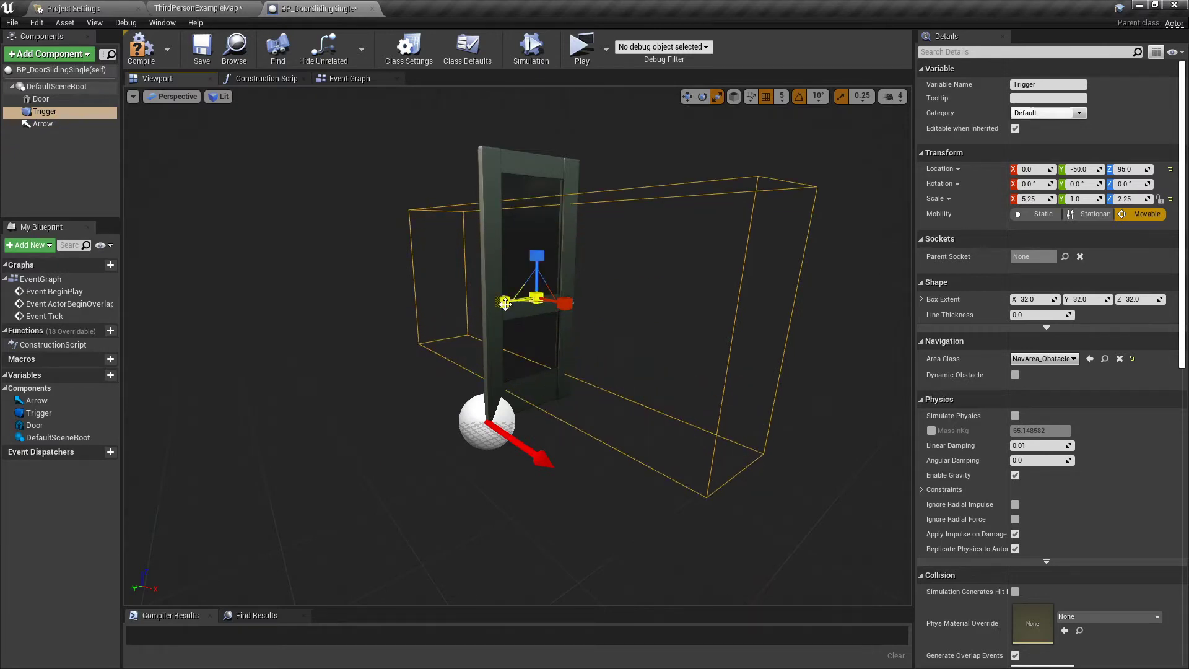
pyautogui.moveTo(505, 302); pyautogui.dragTo(458, 284)
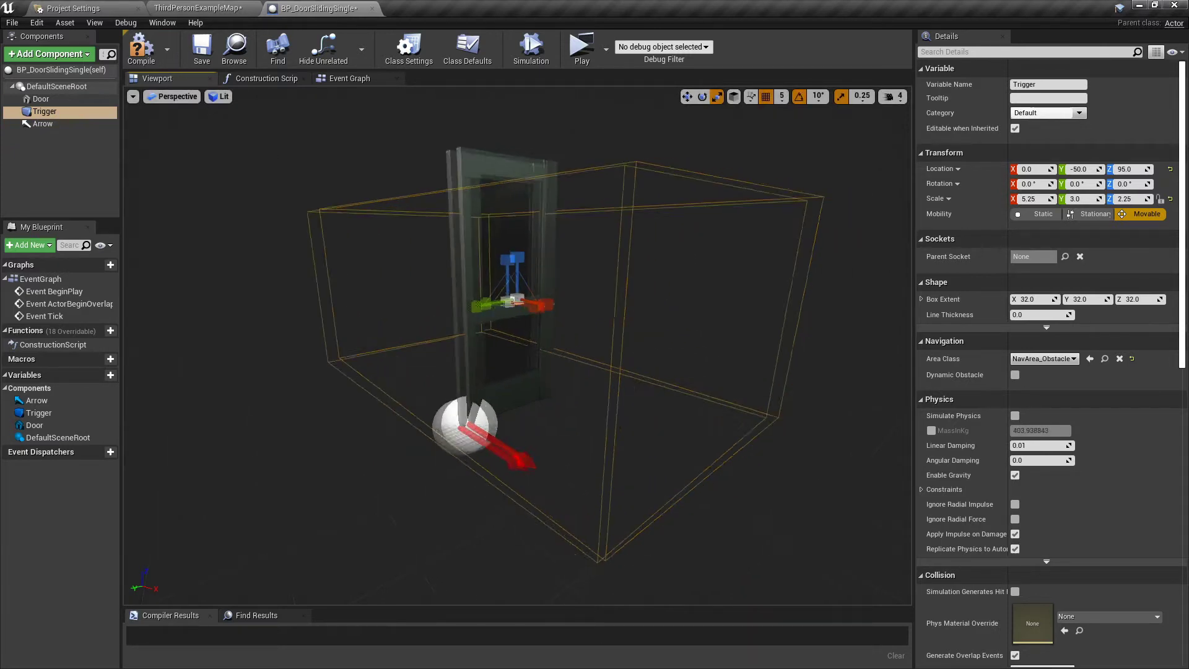
# Delete the three default event nodes BeginPlay, ActorBeginOverlap and Tick from the Event Graph.
pyautogui.click(354, 82)
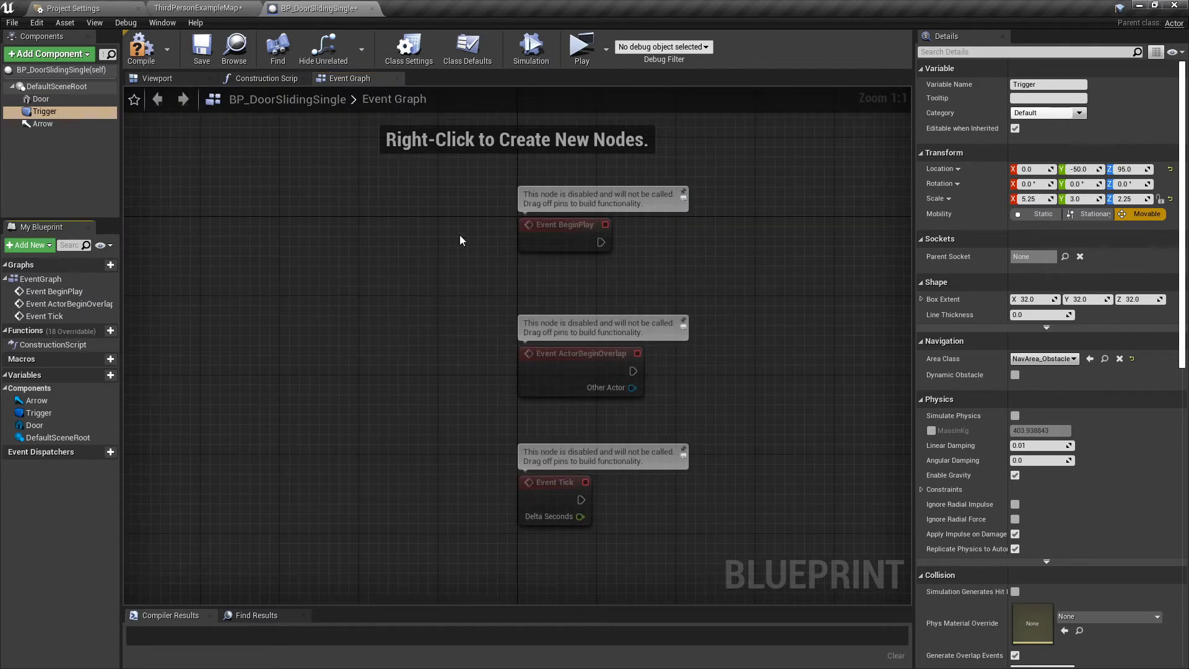
pyautogui.moveTo(460, 240); pyautogui.dragTo(623, 522)
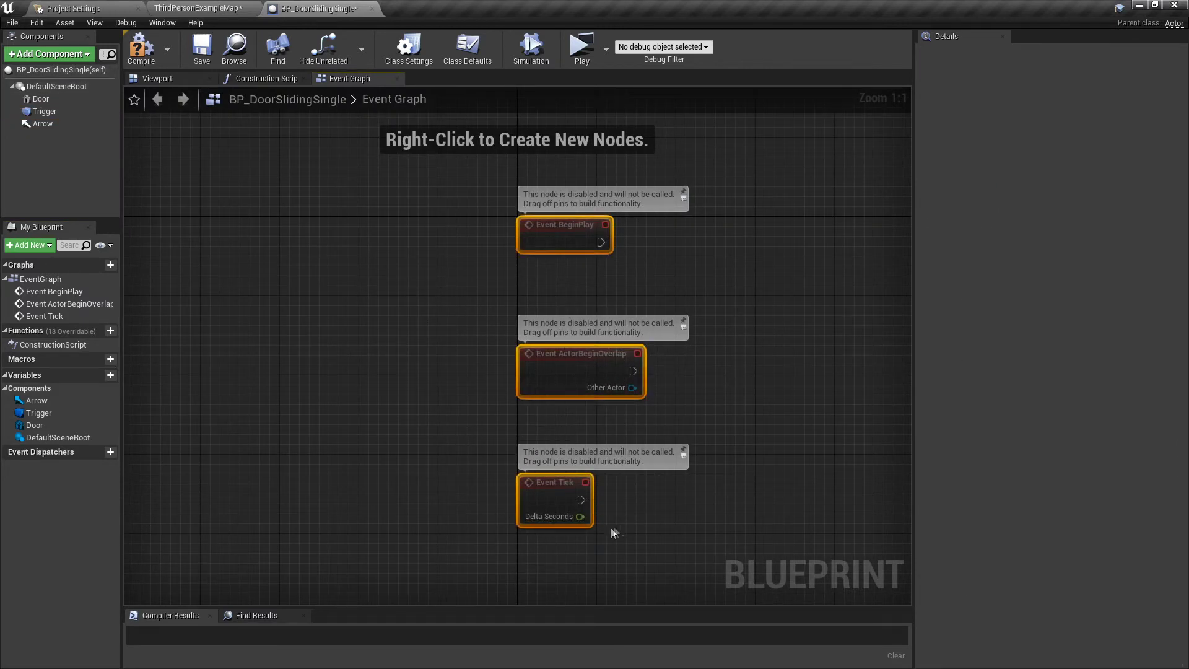
pyautogui.press('Delete')
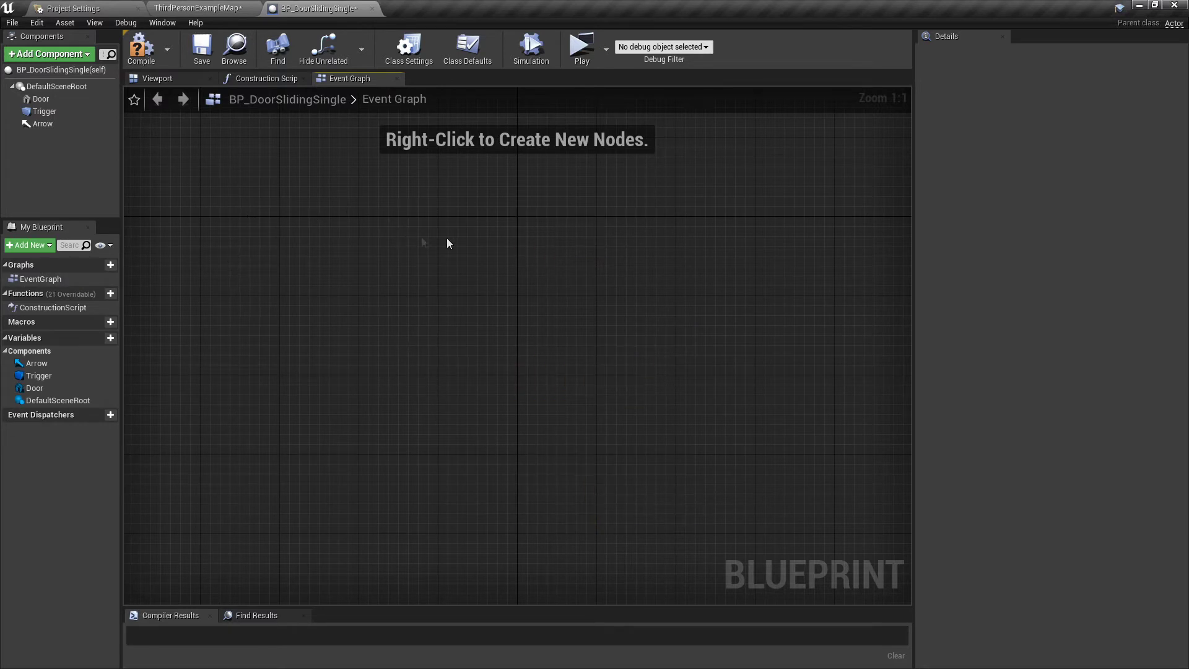
# Add On Component Begin Overlap and On Component End Overlap events for the Trigger box to the Event Graph.
pyautogui.click(44, 112)
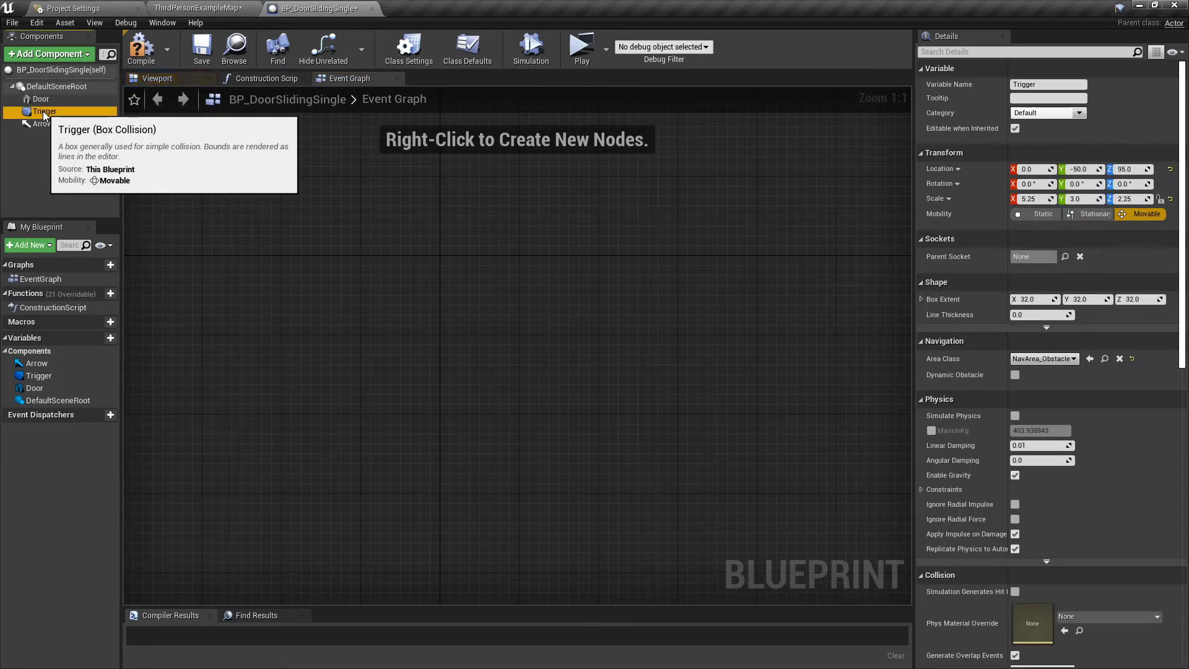
pyautogui.scroll(-10, 1065, 409)
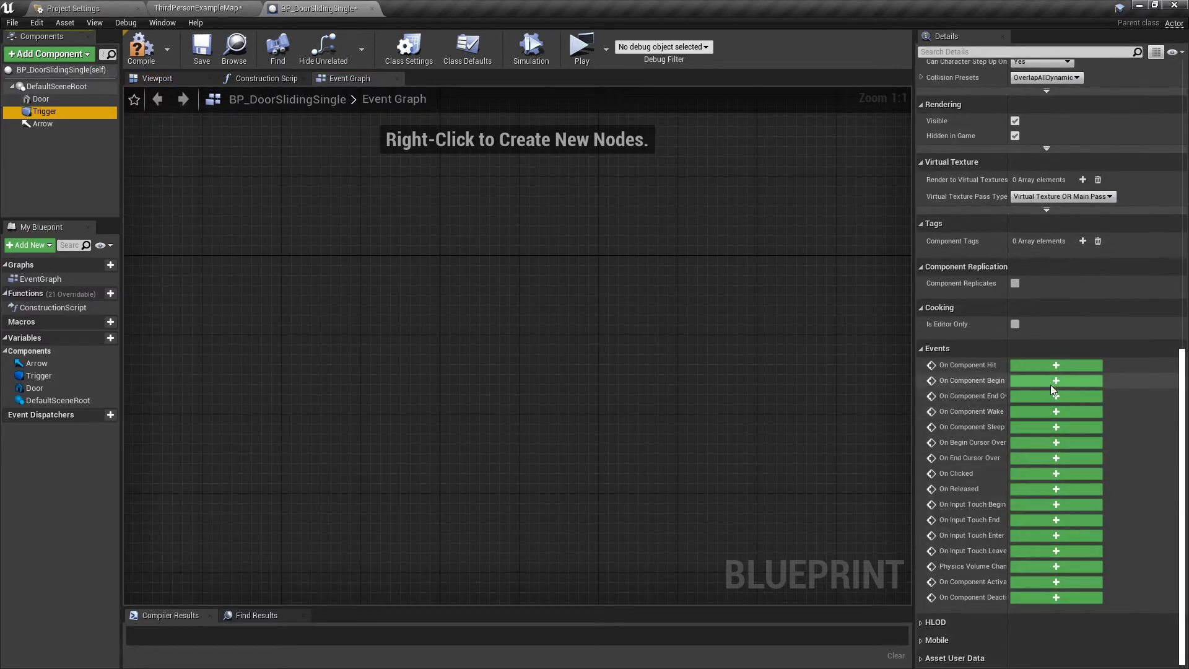
pyautogui.click(1051, 383)
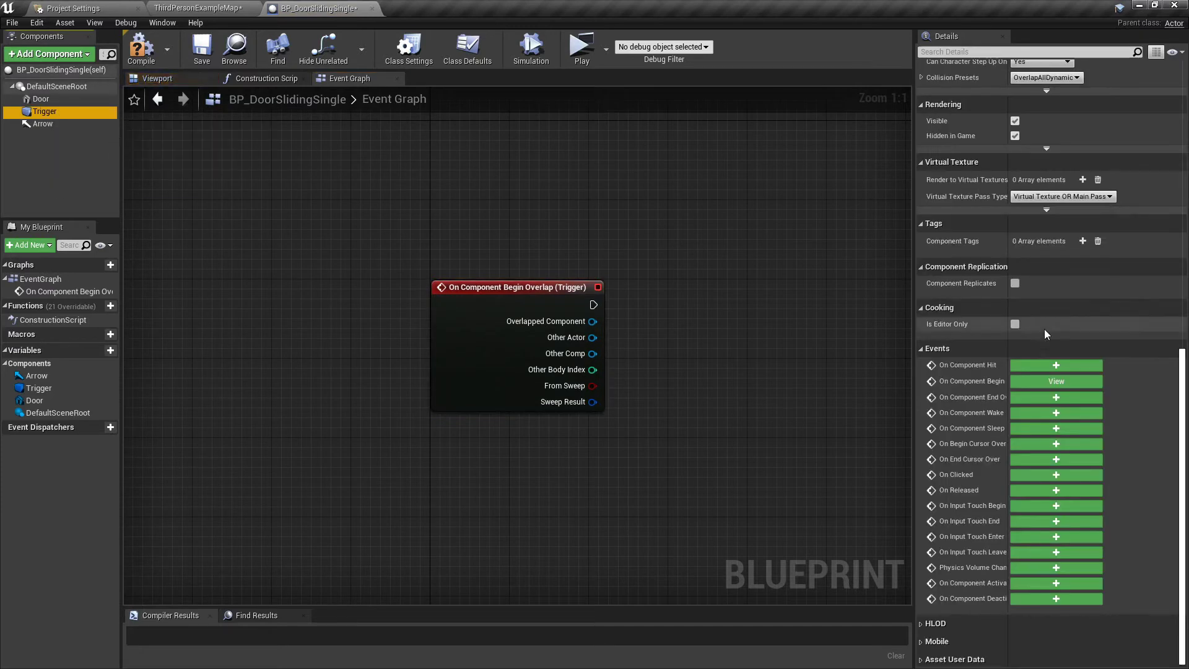
pyautogui.click(1047, 397)
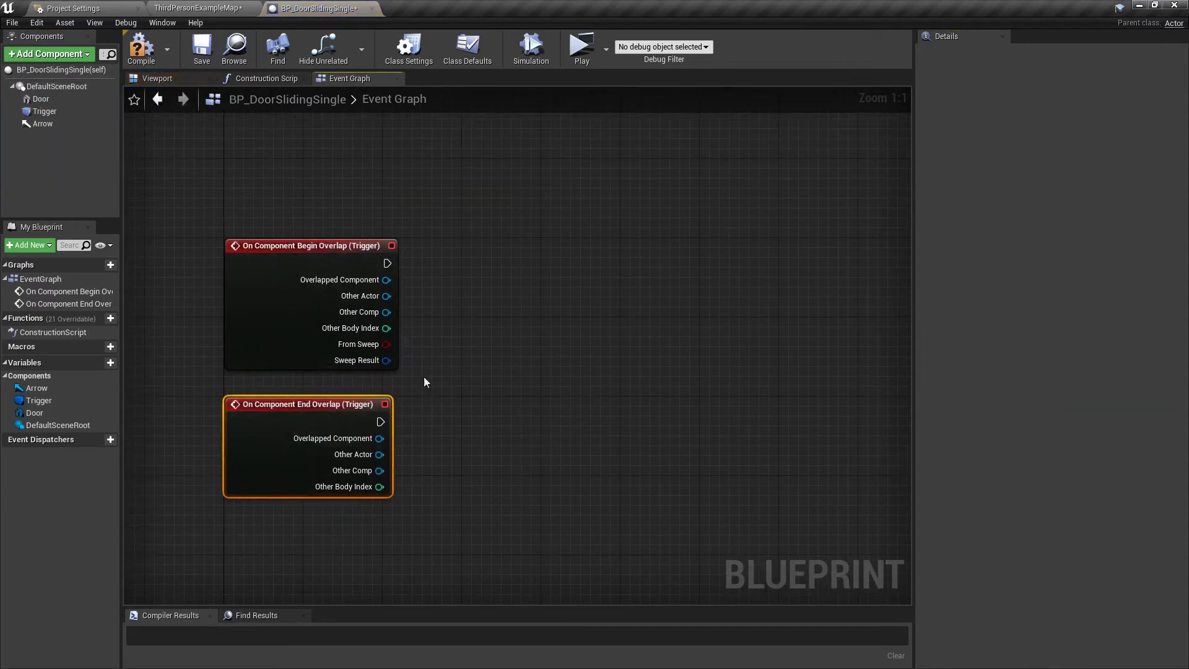
# Add a timeline named OpenDoor whose Play input is driven by the Trigger's Begin Overlap event.
pyautogui.moveTo(387, 263); pyautogui.dragTo(477, 254)
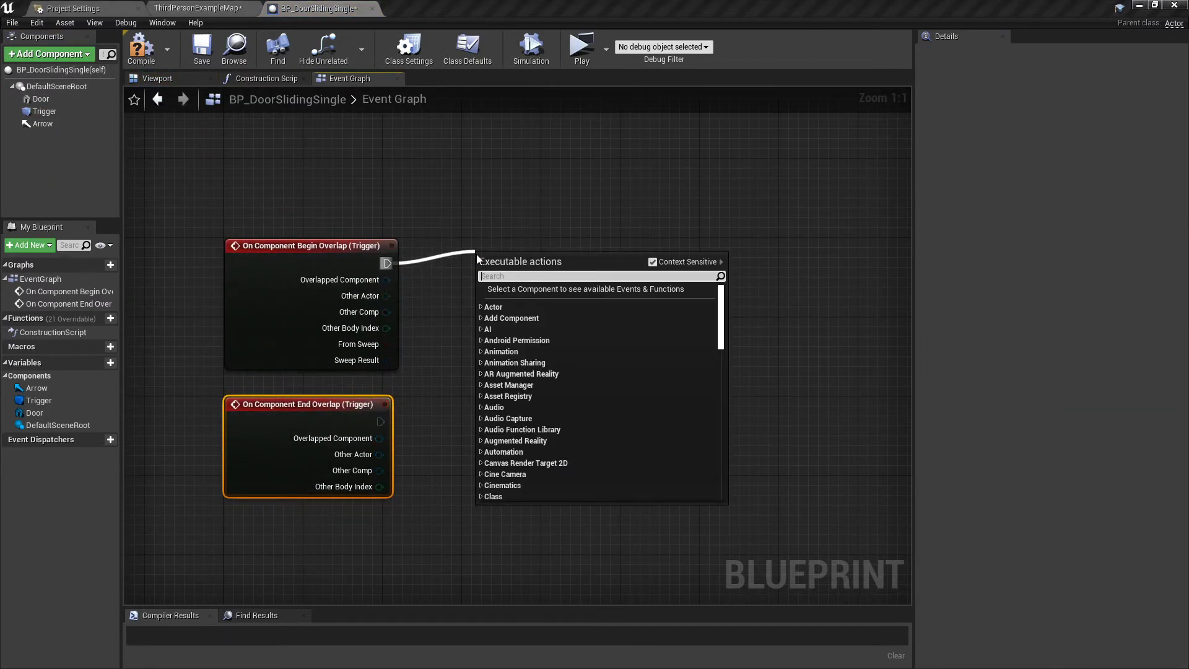
pyautogui.write('timel')
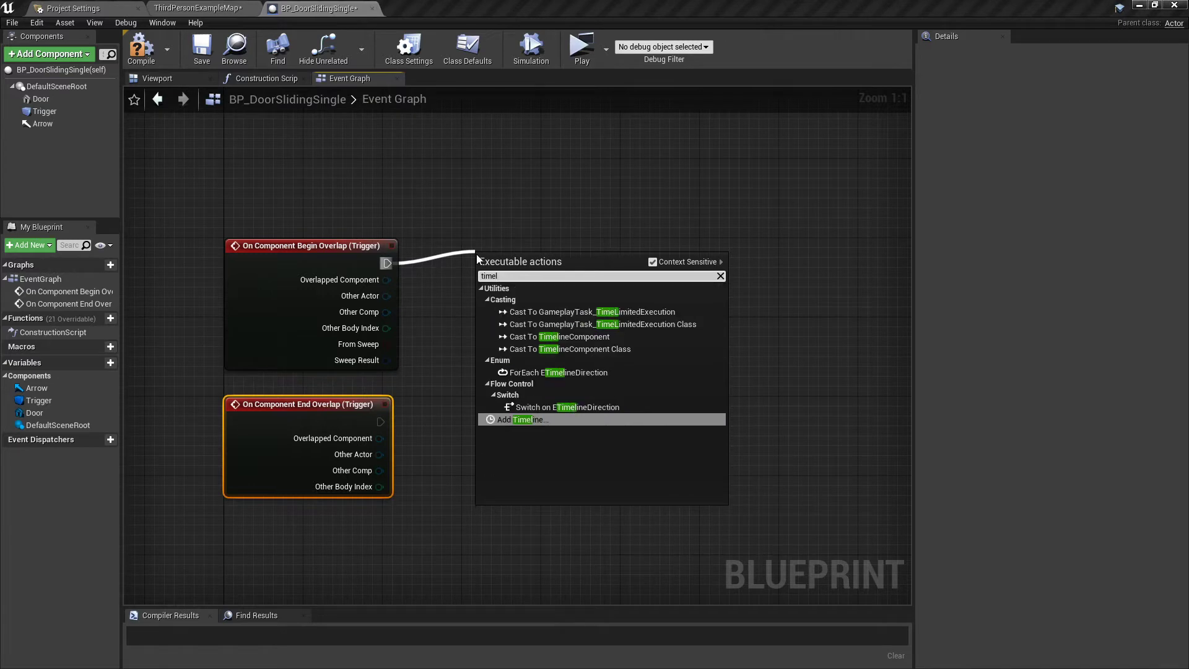
pyautogui.press('Return')
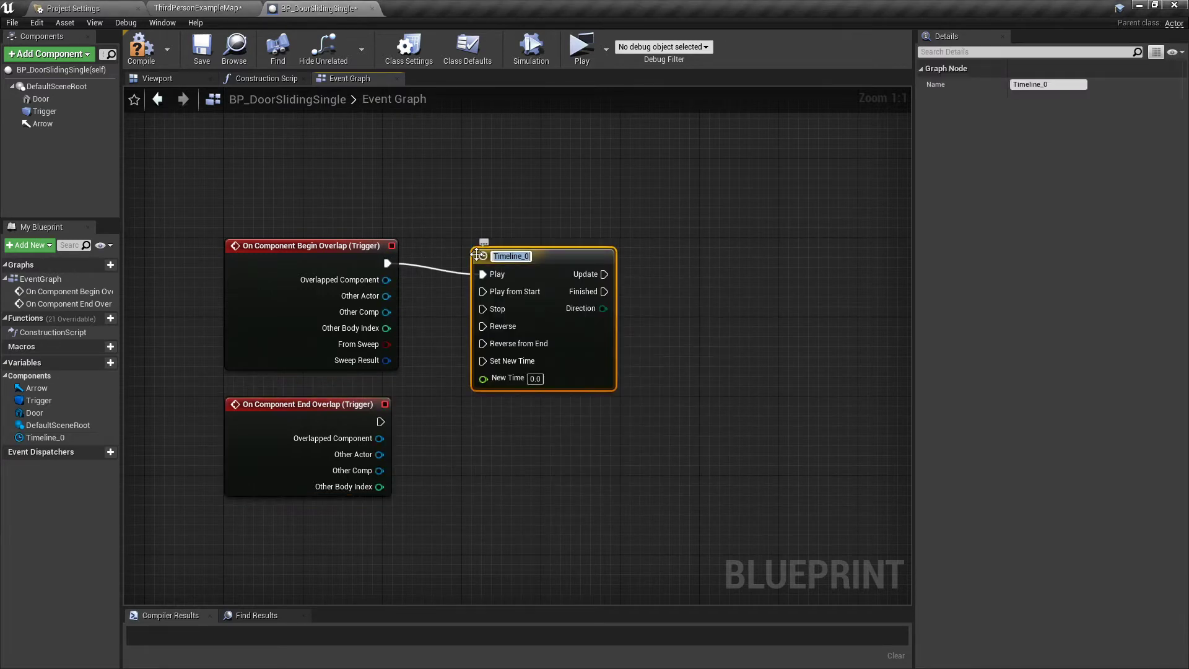
pyautogui.write('OpenDoor')
pyautogui.press('Return')
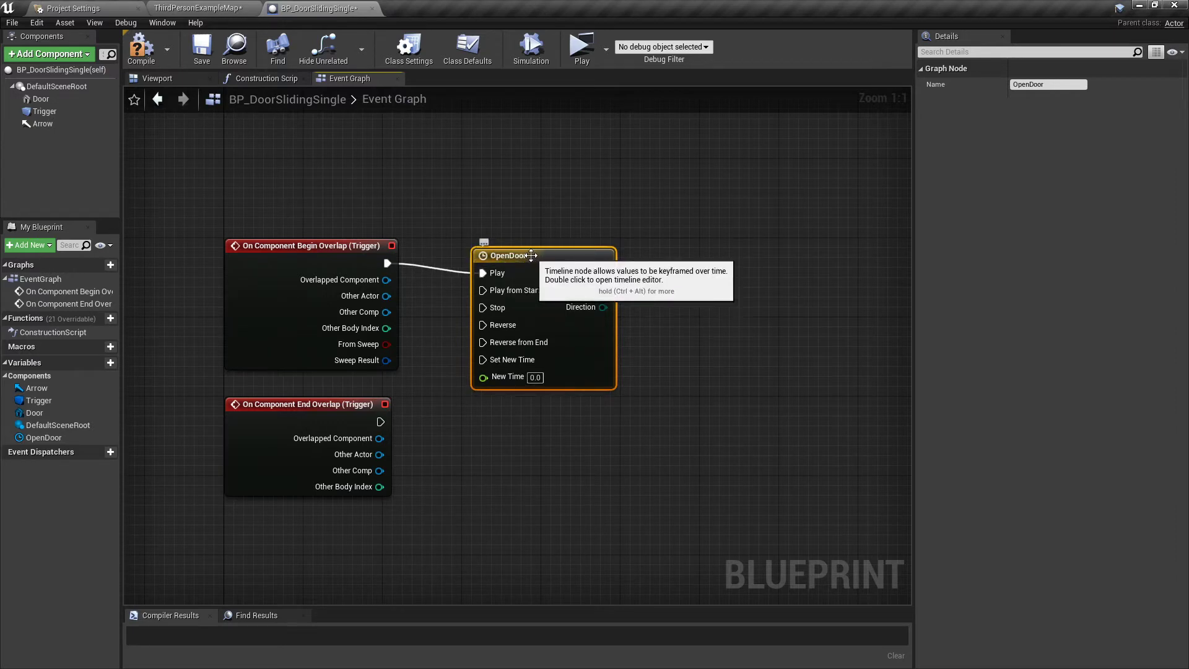
# Slide the Door mesh along Y to 85 in the viewport to gauge its open position, and move it back to 0.
pyautogui.click(173, 82)
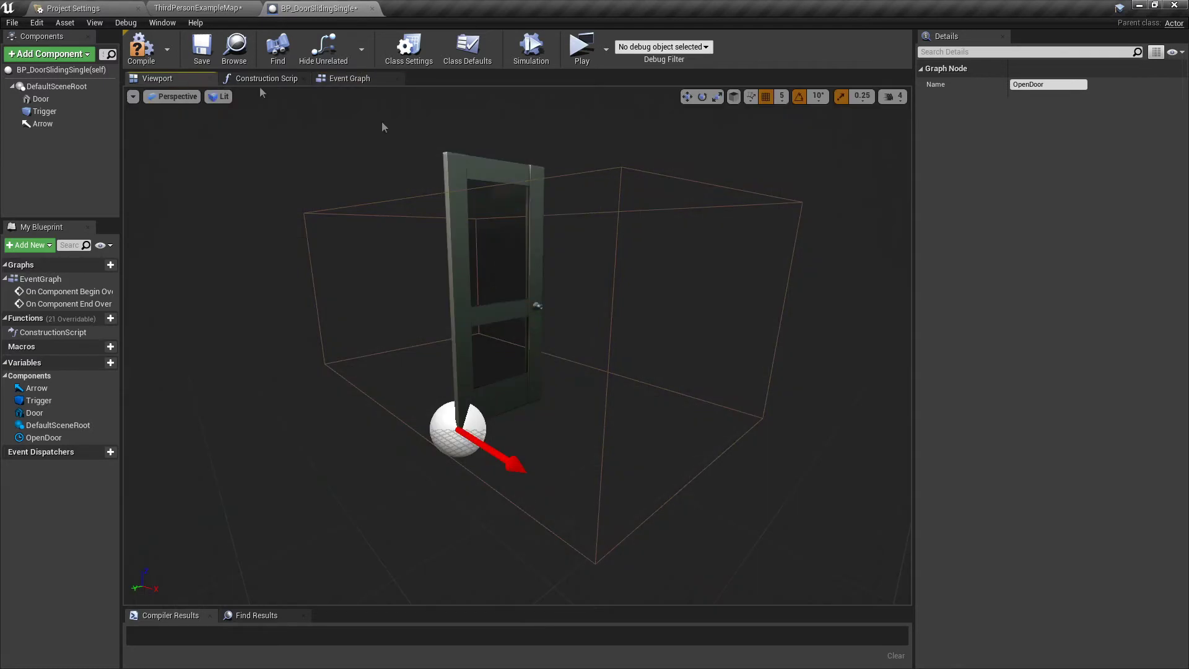
pyautogui.click(518, 195)
pyautogui.moveTo(549, 330); pyautogui.dragTo(540, 339, button='right')
pyautogui.press('w')
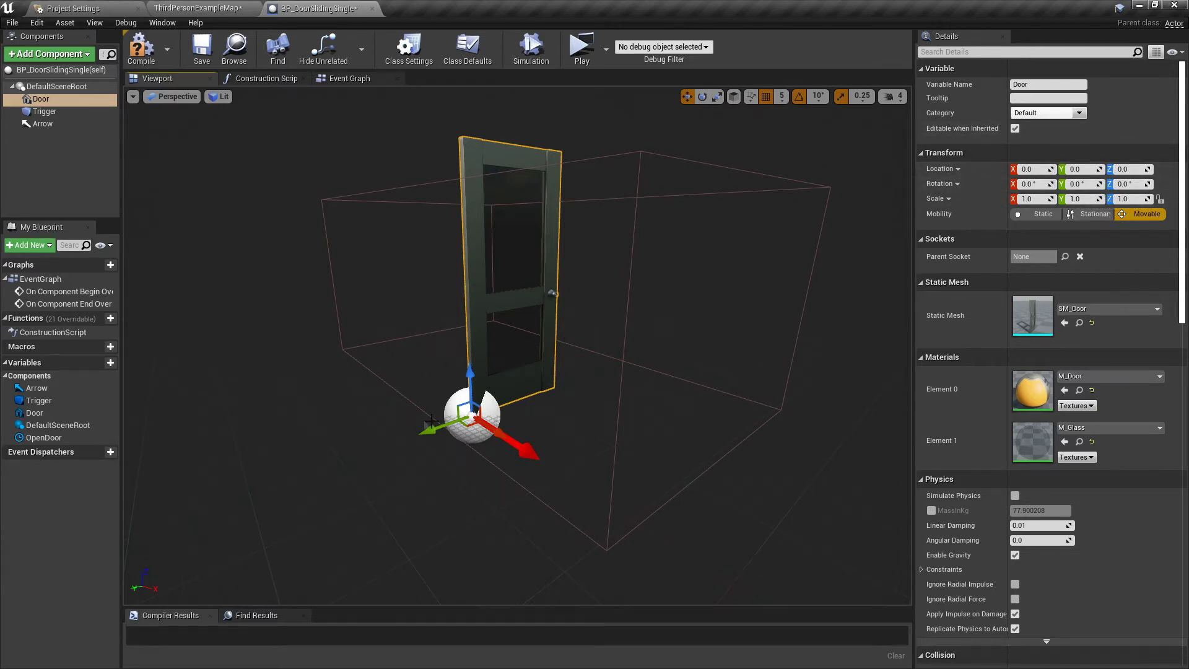
pyautogui.moveTo(440, 426); pyautogui.dragTo(319, 456)
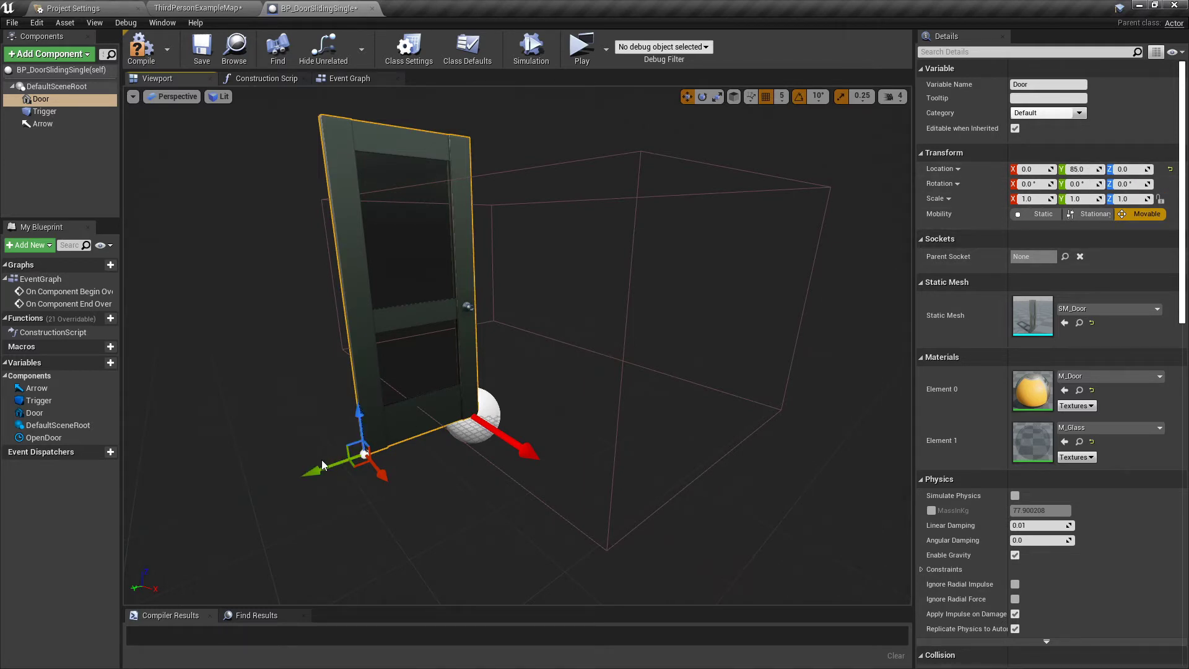
pyautogui.click(1078, 169)
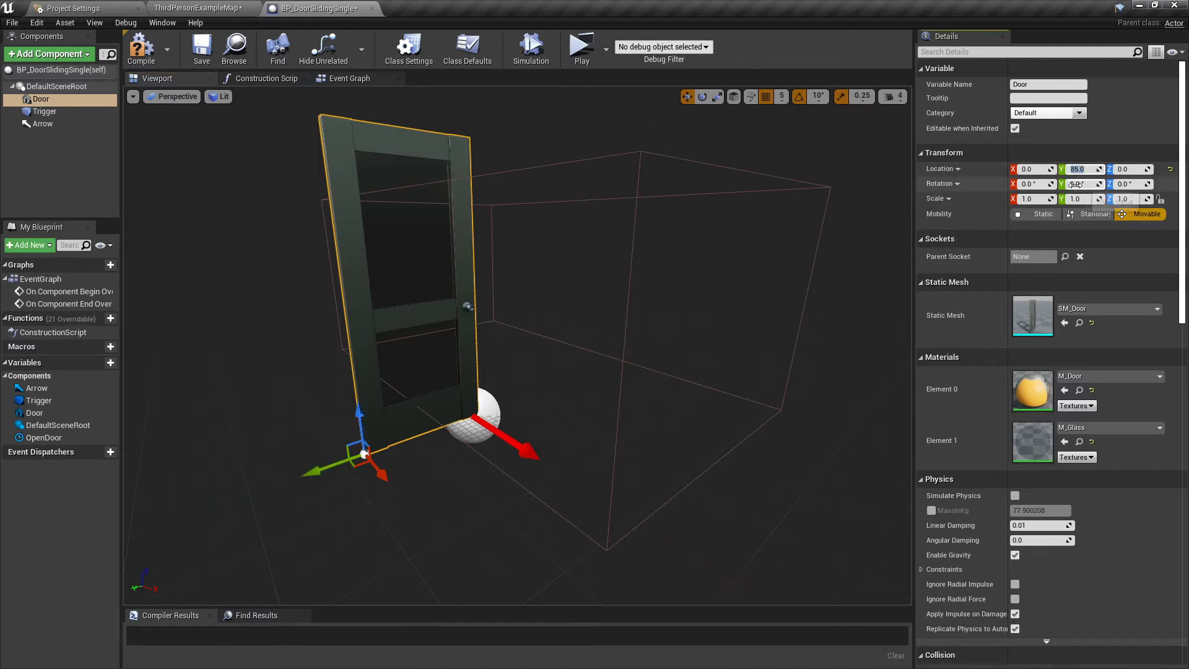
pyautogui.moveTo(326, 464); pyautogui.dragTo(443, 438)
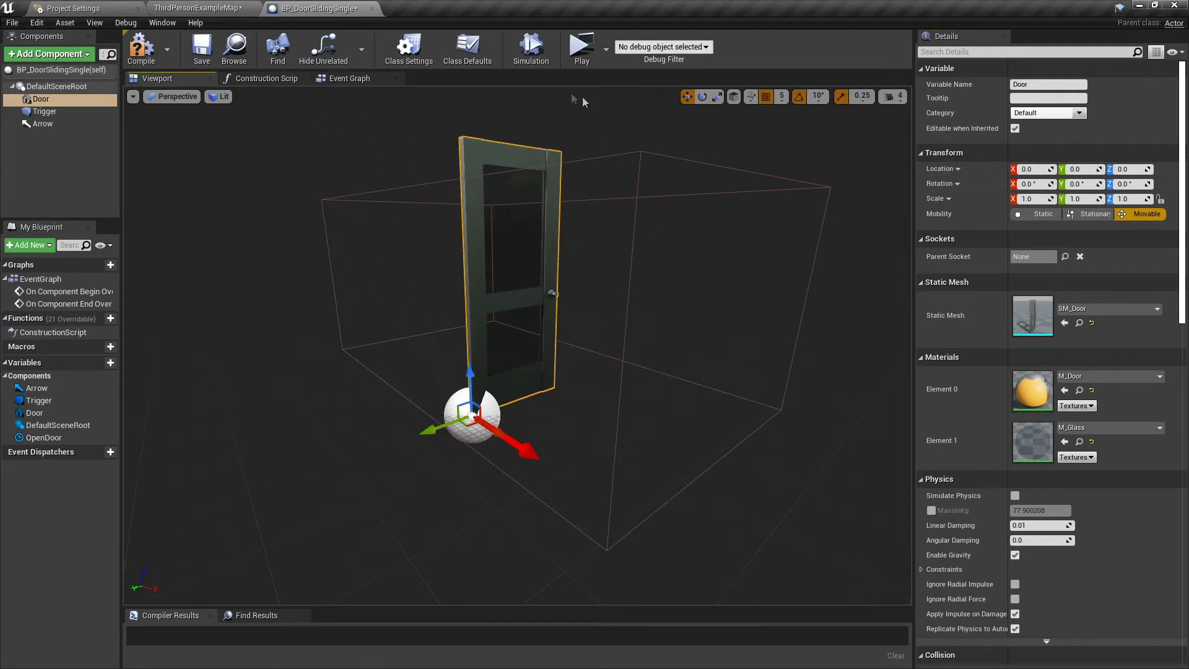
# Open the OpenDoor timeline for editing and add a vector track named DoorOpen.
pyautogui.click(344, 78)
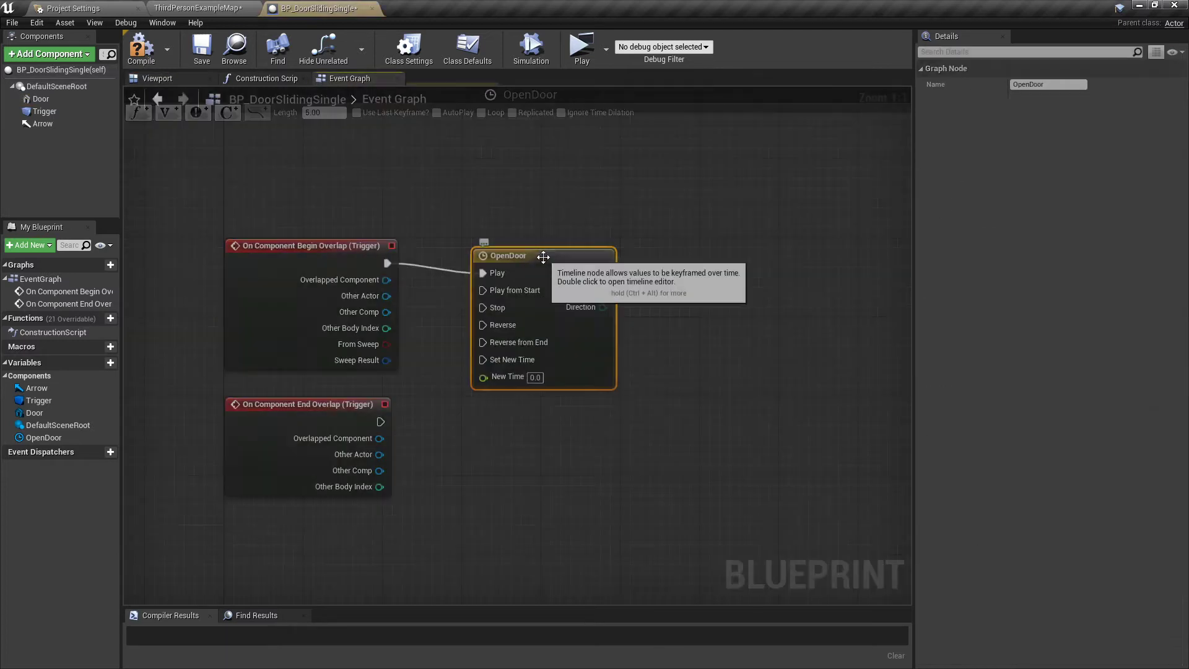
pyautogui.doubleClick(543, 257)
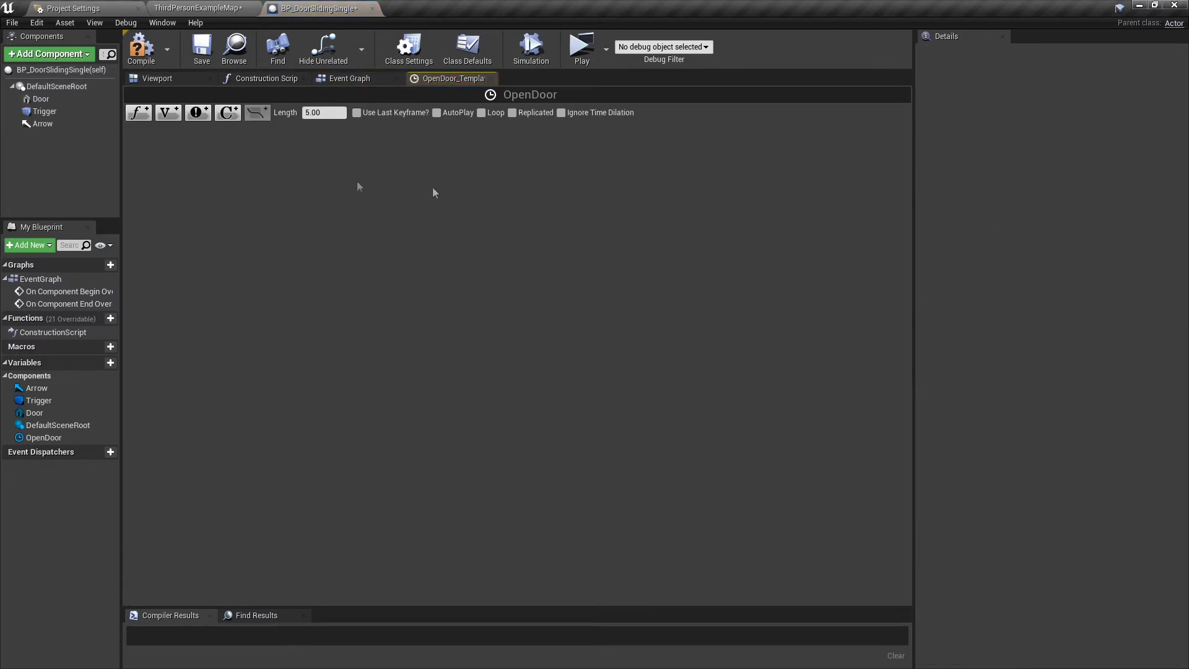
pyautogui.click(168, 114)
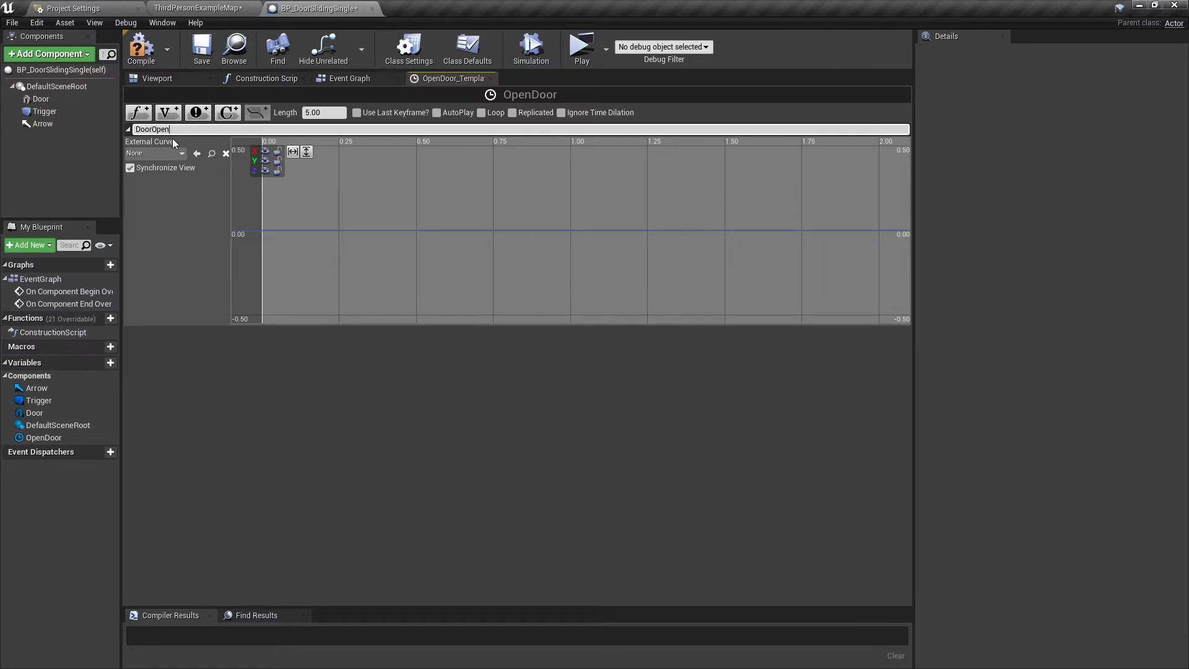
pyautogui.press('Return')
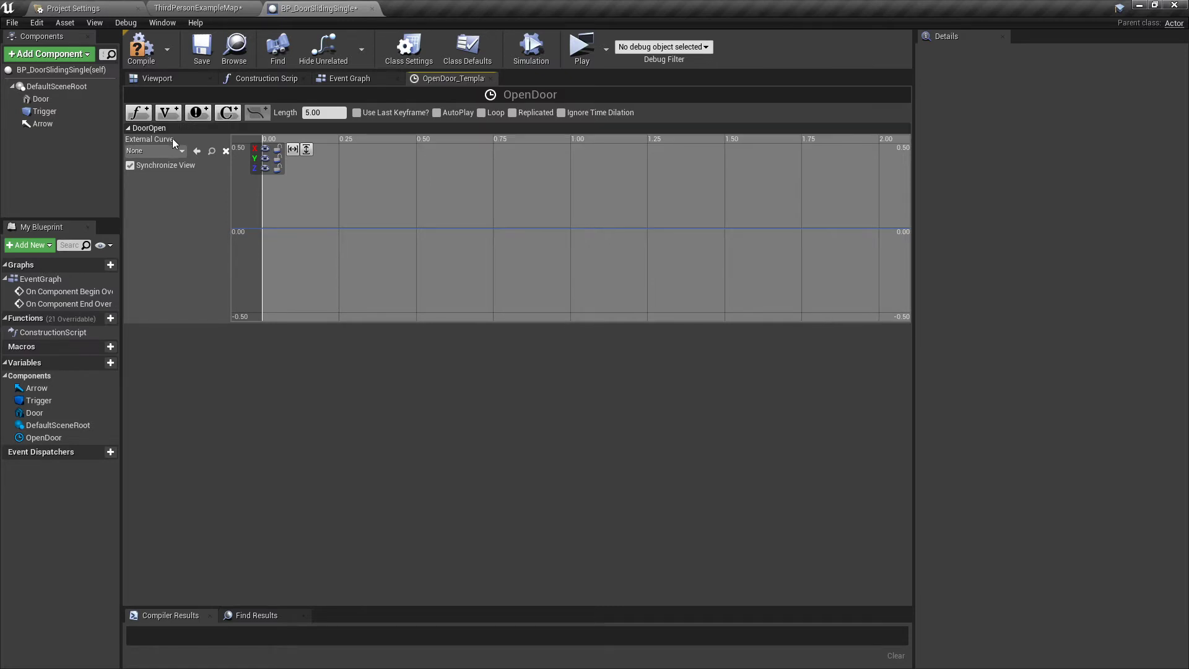
# Lock the X and Z curves of the DoorOpen track and add a Y key at time 0 with value 0.
pyautogui.click(277, 167)
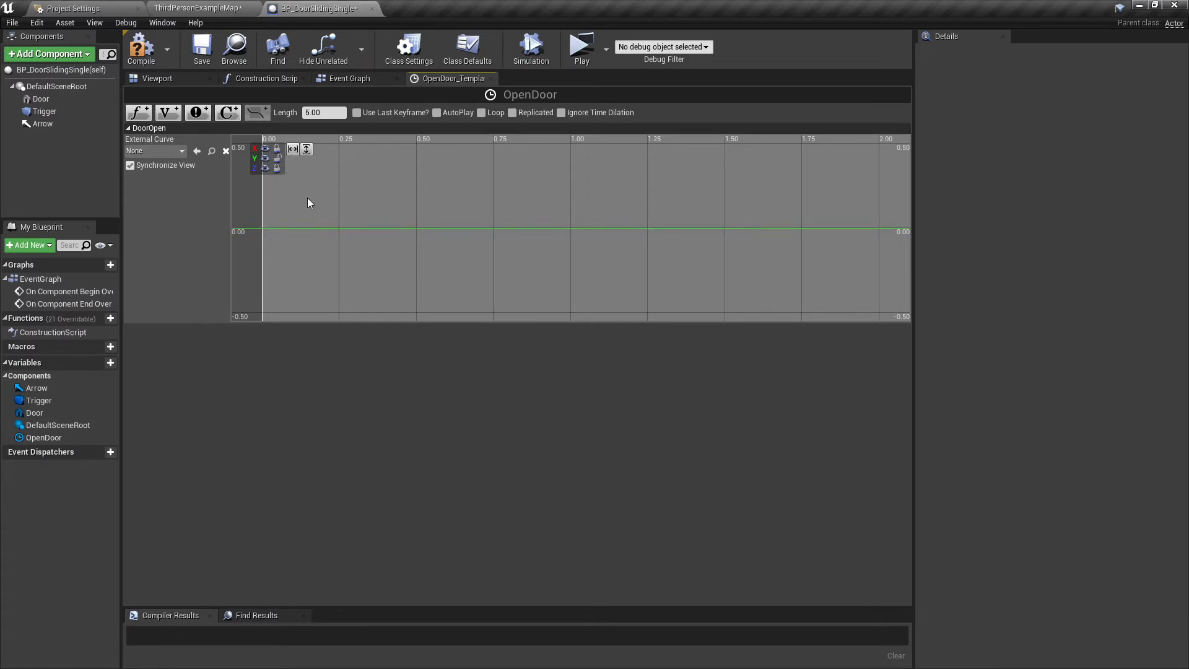
pyautogui.rightClick(307, 199)
pyautogui.click(327, 217)
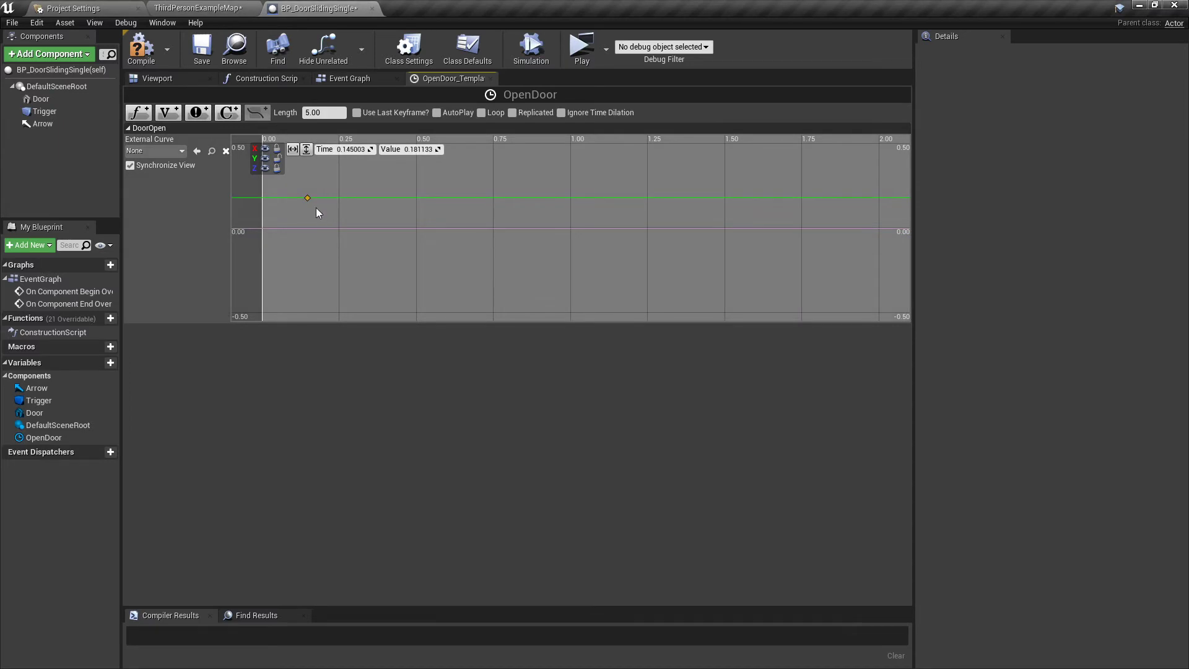
pyautogui.click(349, 150)
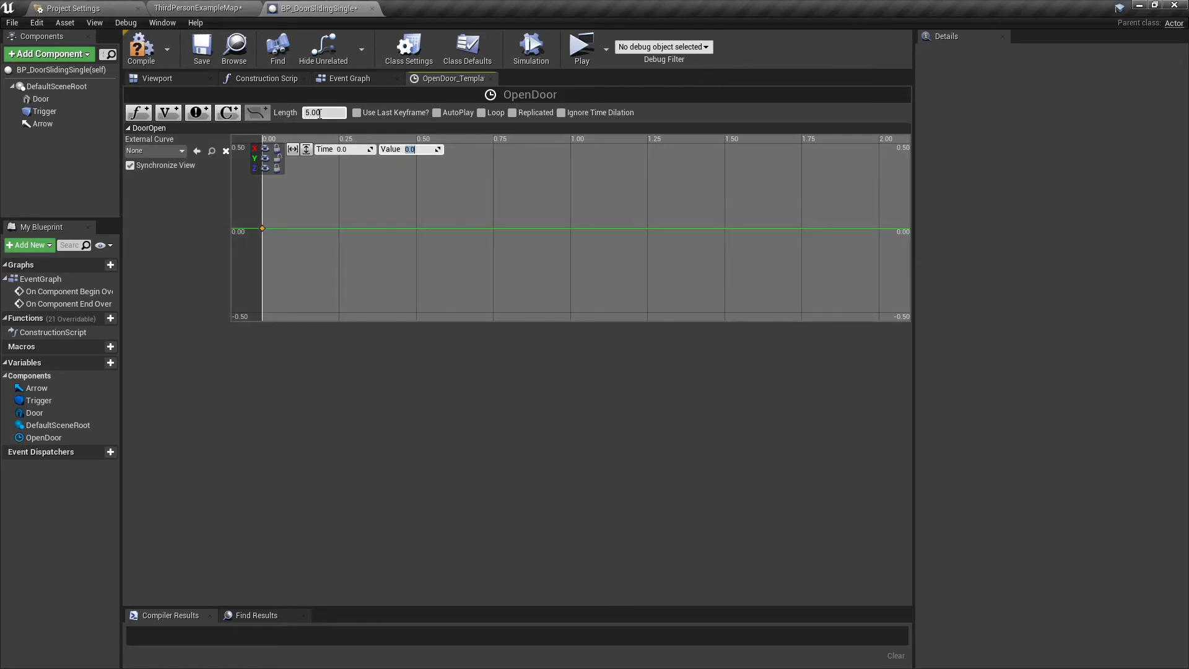
# Set the timeline length to 1.50 and add a second Y key to DoorOpen at time 1.5 with value 85.
pyautogui.press('Return')
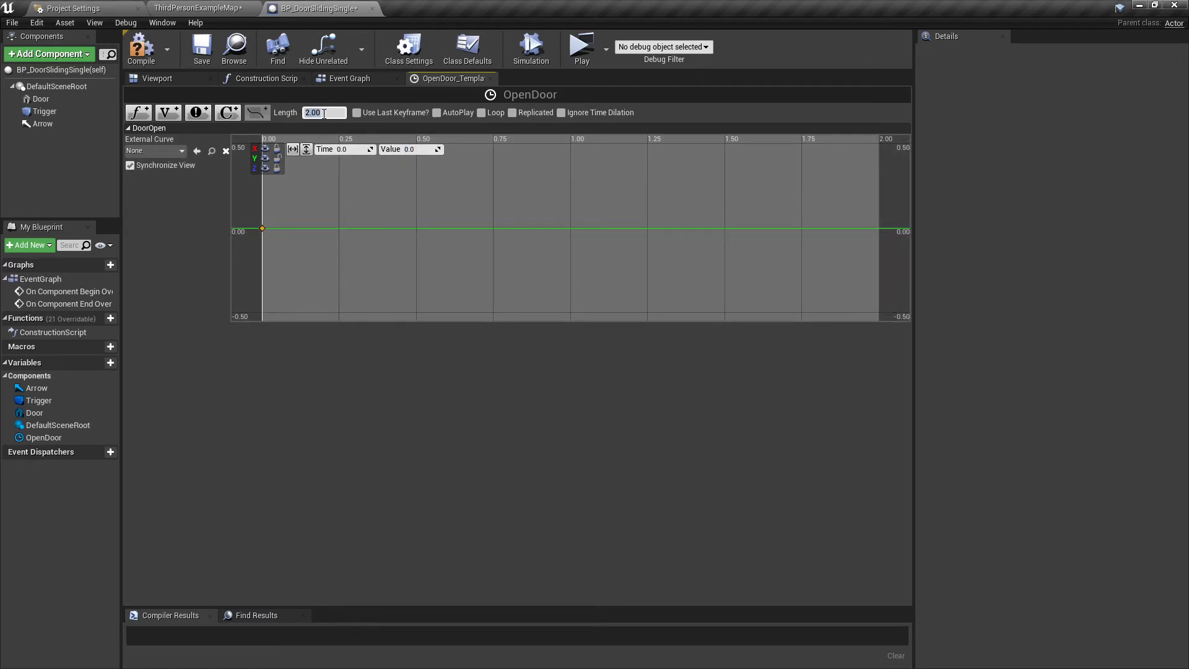
pyautogui.press('Return')
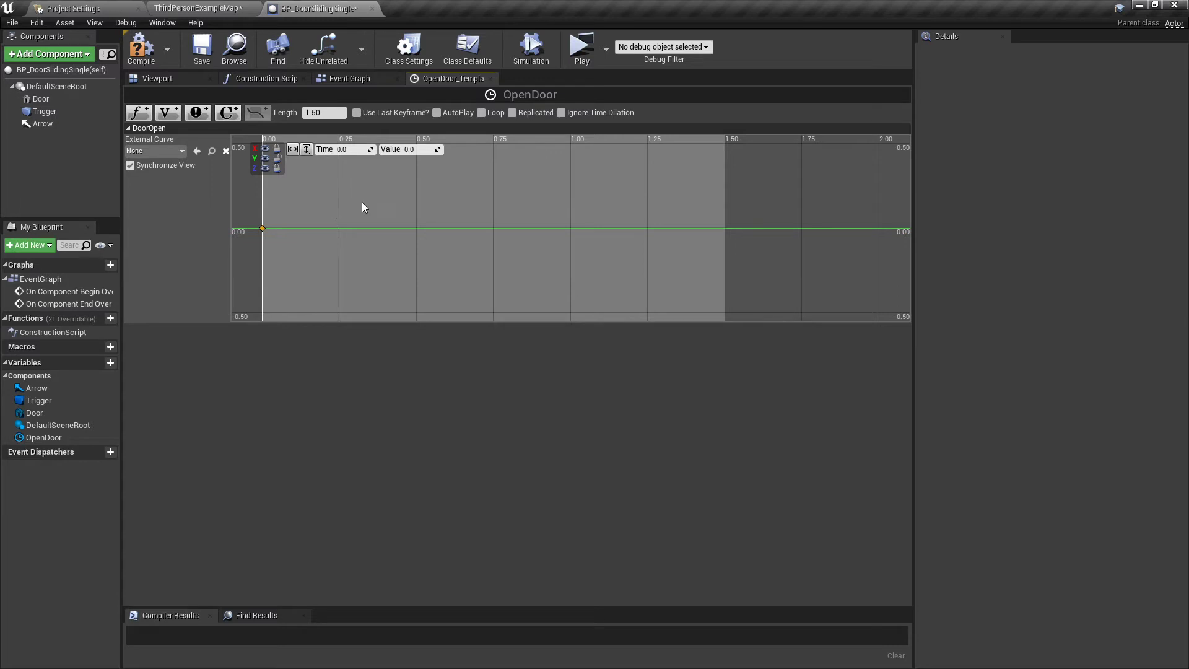
pyautogui.rightClick(362, 204)
pyautogui.click(395, 220)
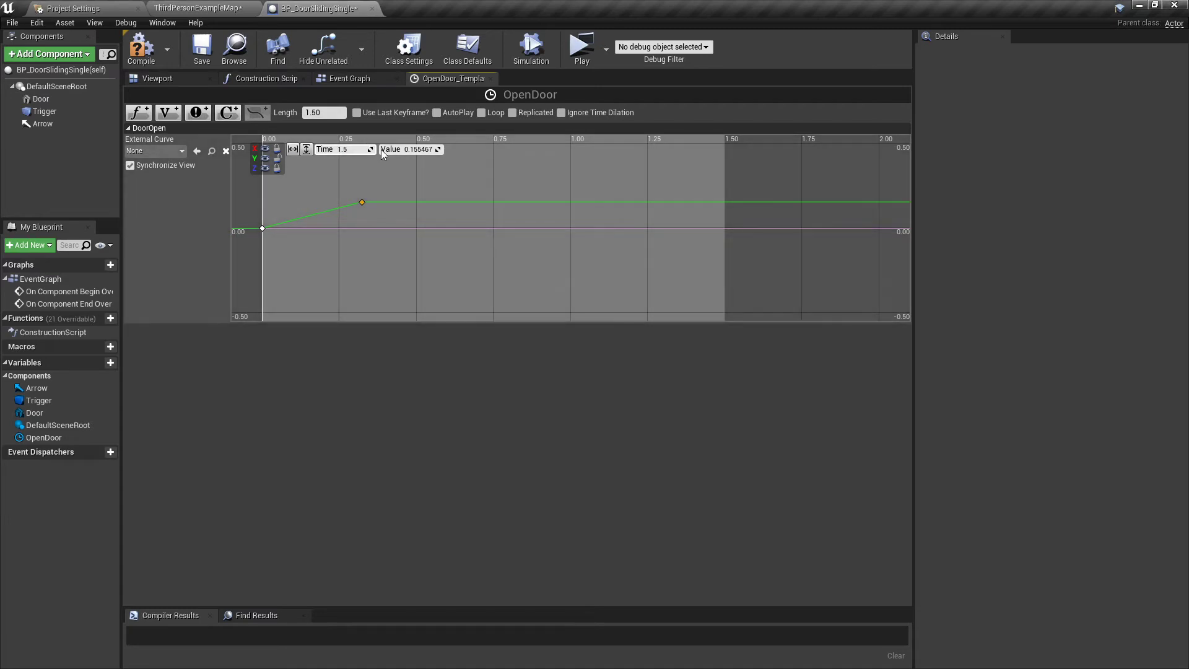
pyautogui.press('Tab')
pyautogui.write('85.0')
pyautogui.press('Return')
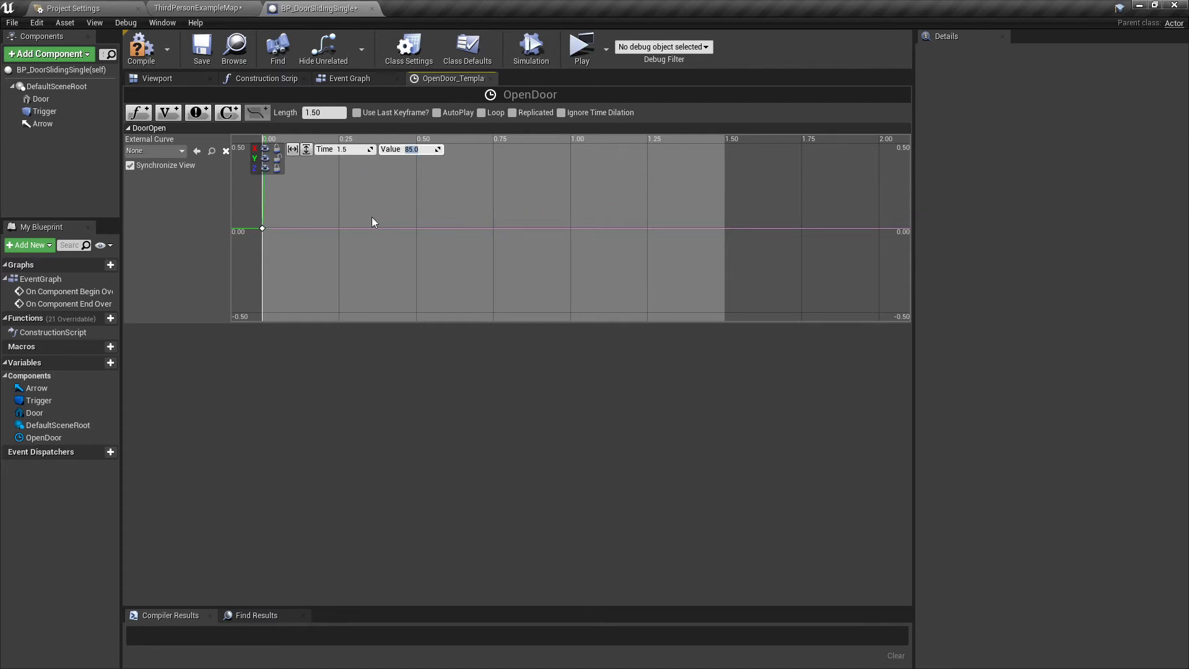
pyautogui.click(293, 150)
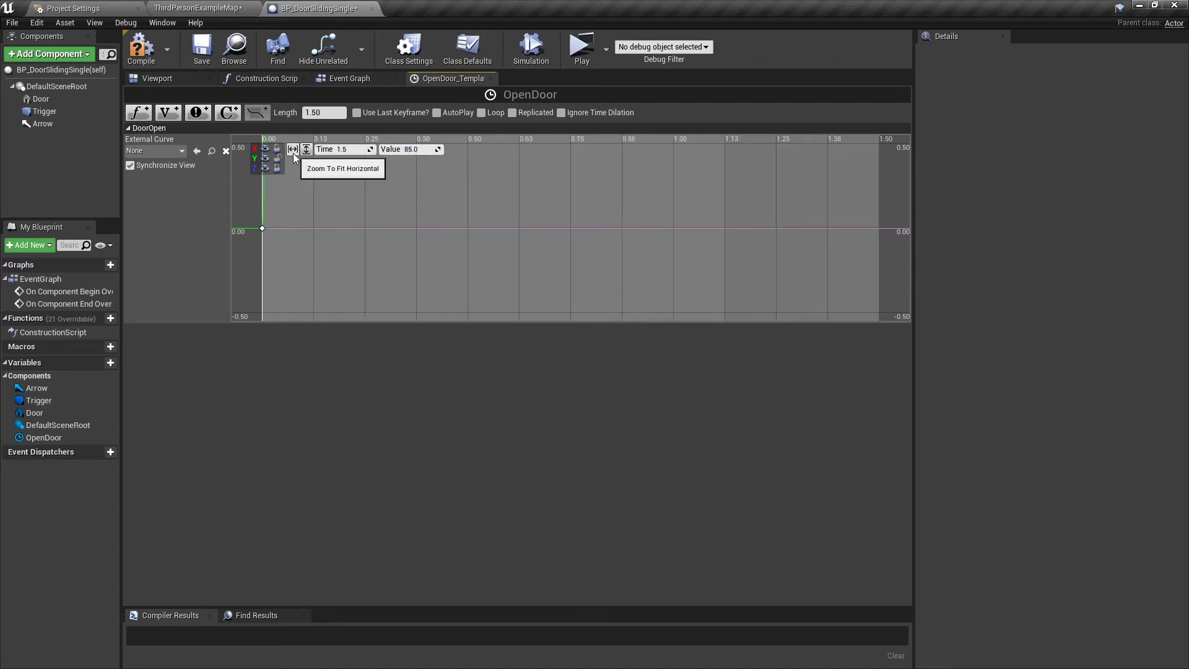
pyautogui.click(306, 151)
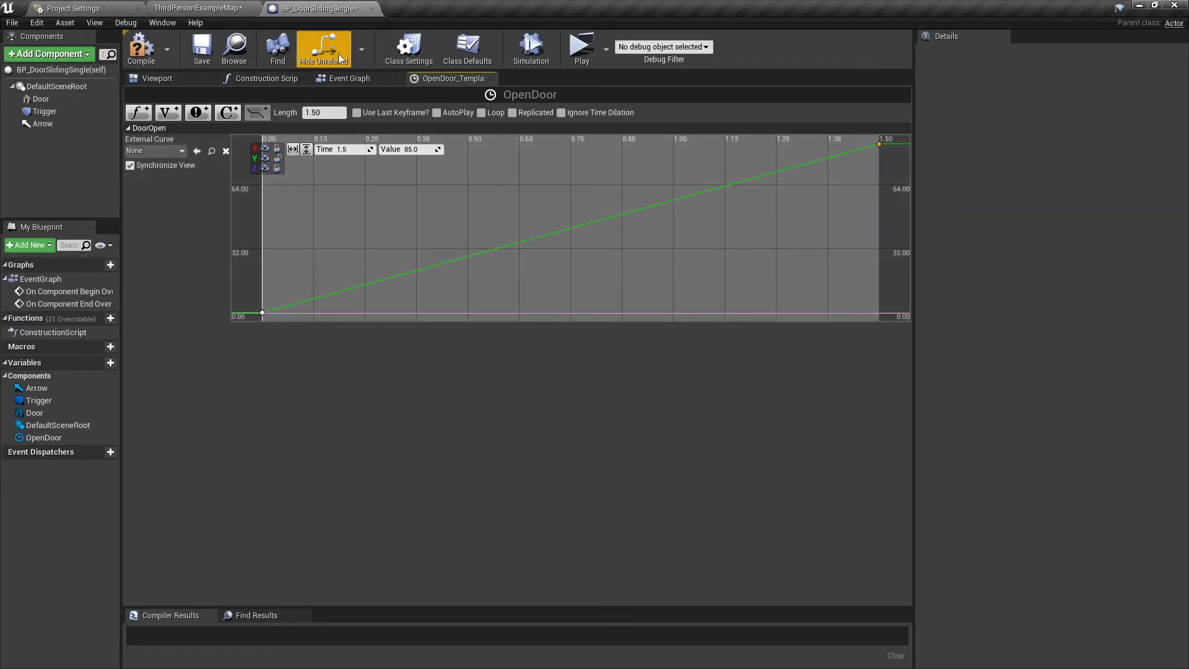
# In the Event Graph, add a SetRelativeLocation node targeting the Door, executed from OpenDoor's Update output, and place it clear of the timeline.
pyautogui.click(349, 78)
pyautogui.moveTo(556, 236); pyautogui.dragTo(416, 178, button='right')
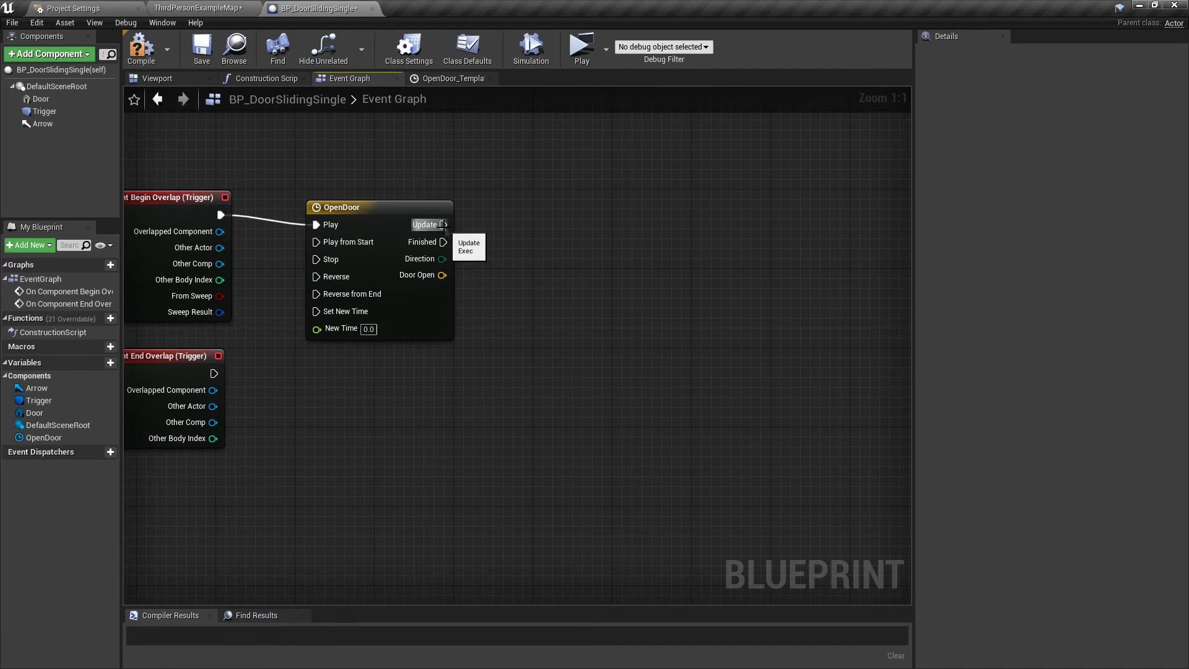
pyautogui.moveTo(443, 224); pyautogui.dragTo(556, 220)
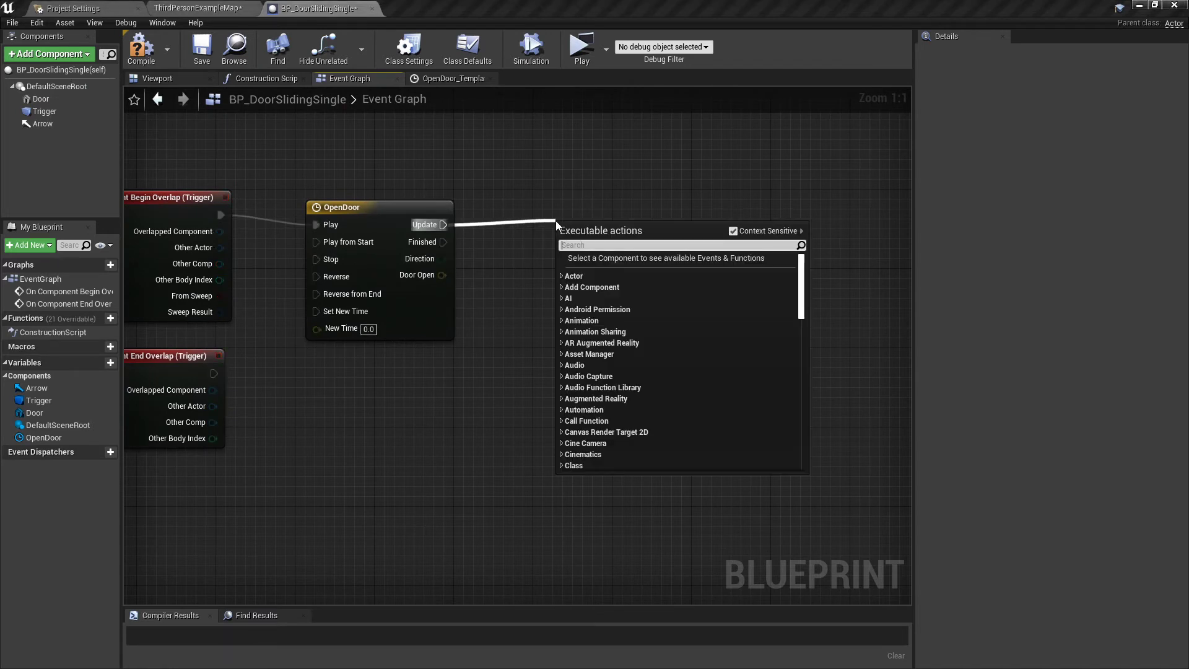
pyautogui.write('set rel')
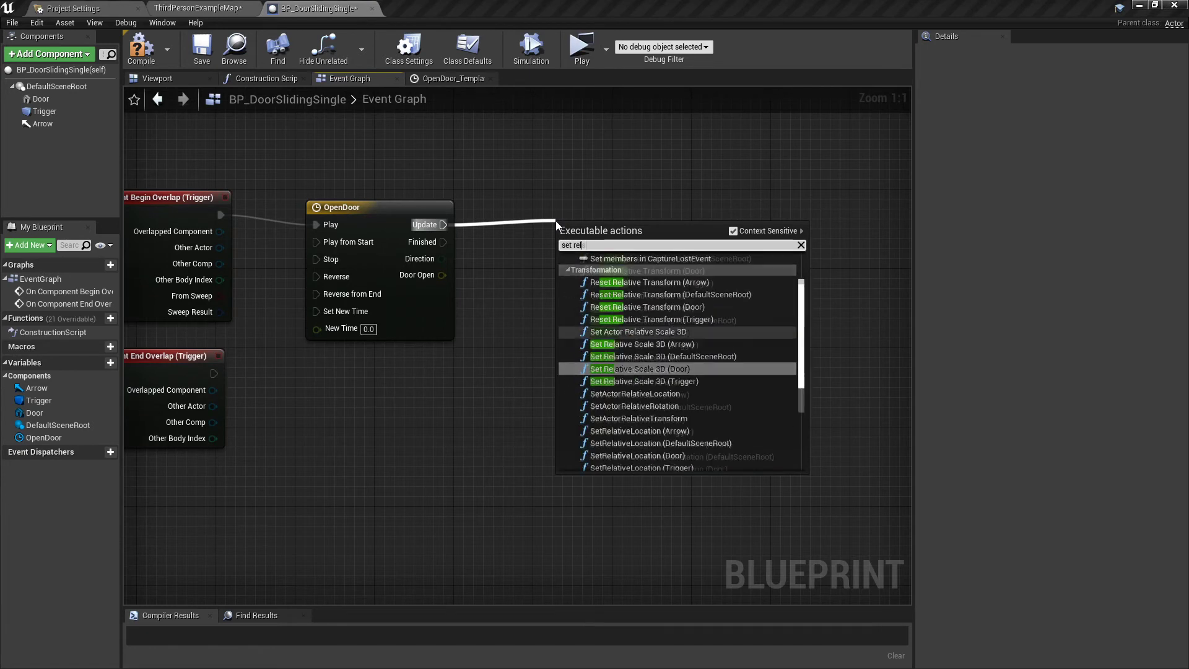
pyautogui.write('ative loca')
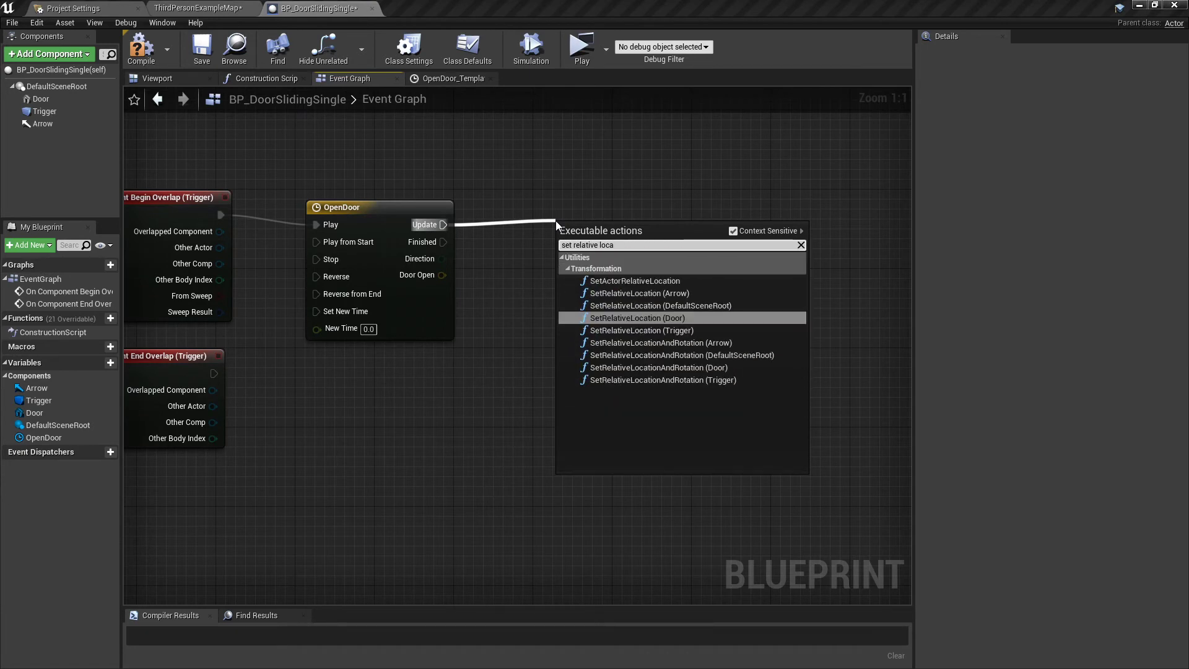
pyautogui.click(667, 319)
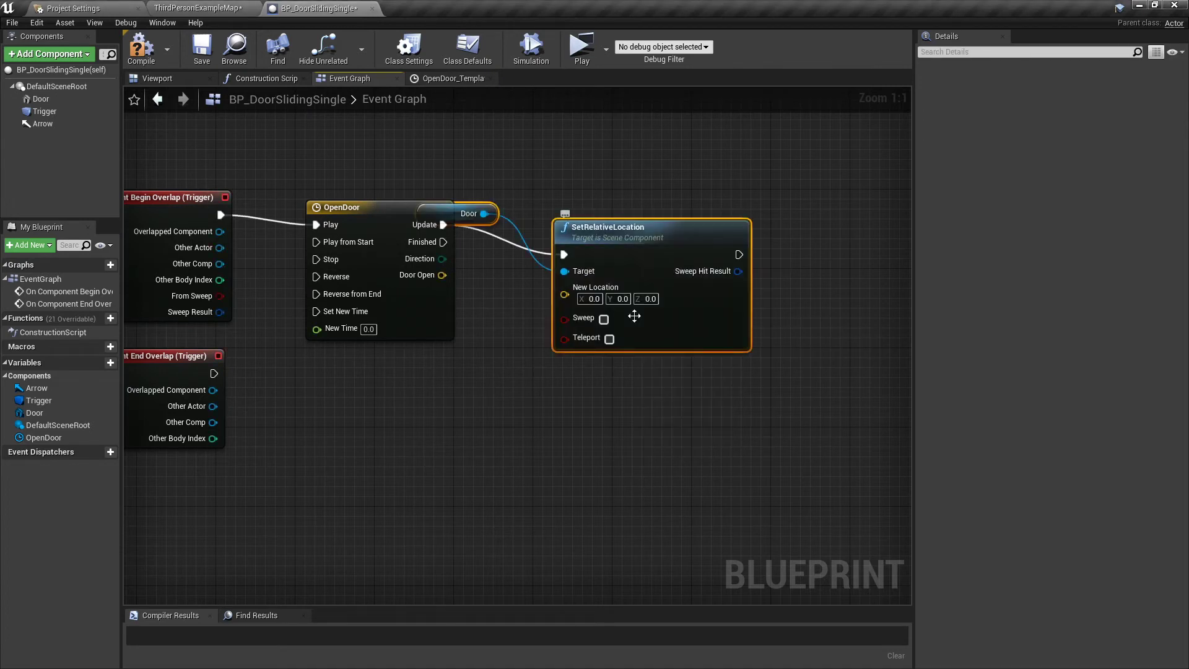
pyautogui.moveTo(634, 317); pyautogui.dragTo(624, 267)
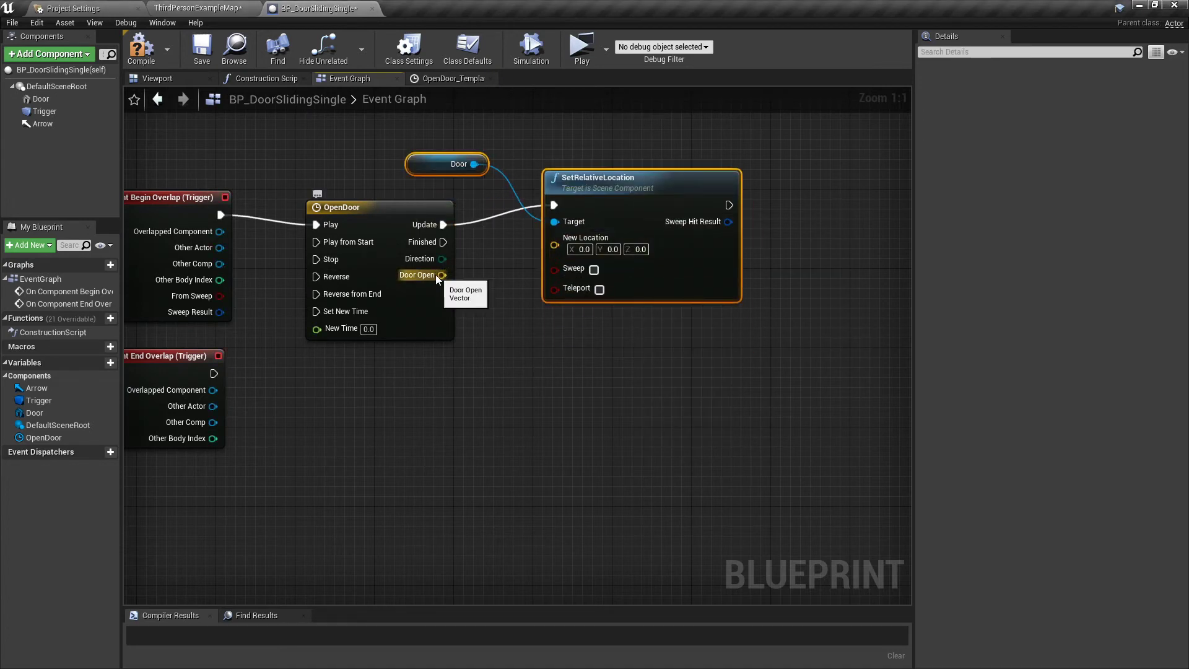
# Connect the timeline's Door Open vector to New Location, and the Trigger's End Overlap event to the timeline's Reverse input.
pyautogui.moveTo(441, 275); pyautogui.dragTo(557, 243)
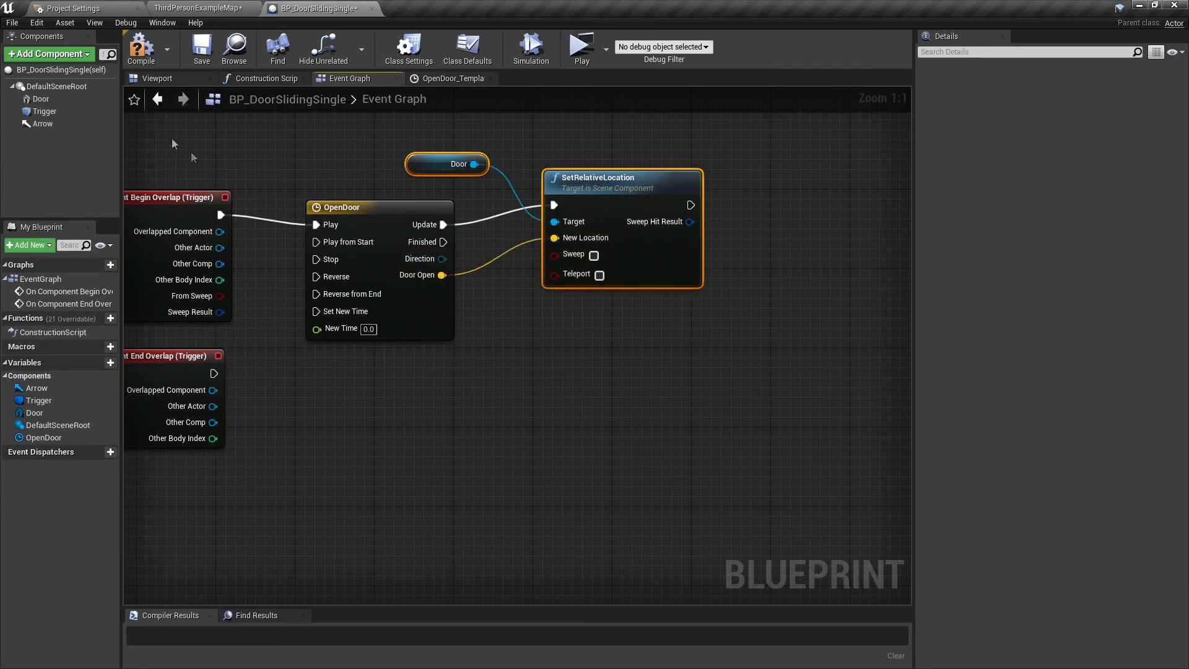
pyautogui.moveTo(251, 172); pyautogui.dragTo(322, 172, button='right')
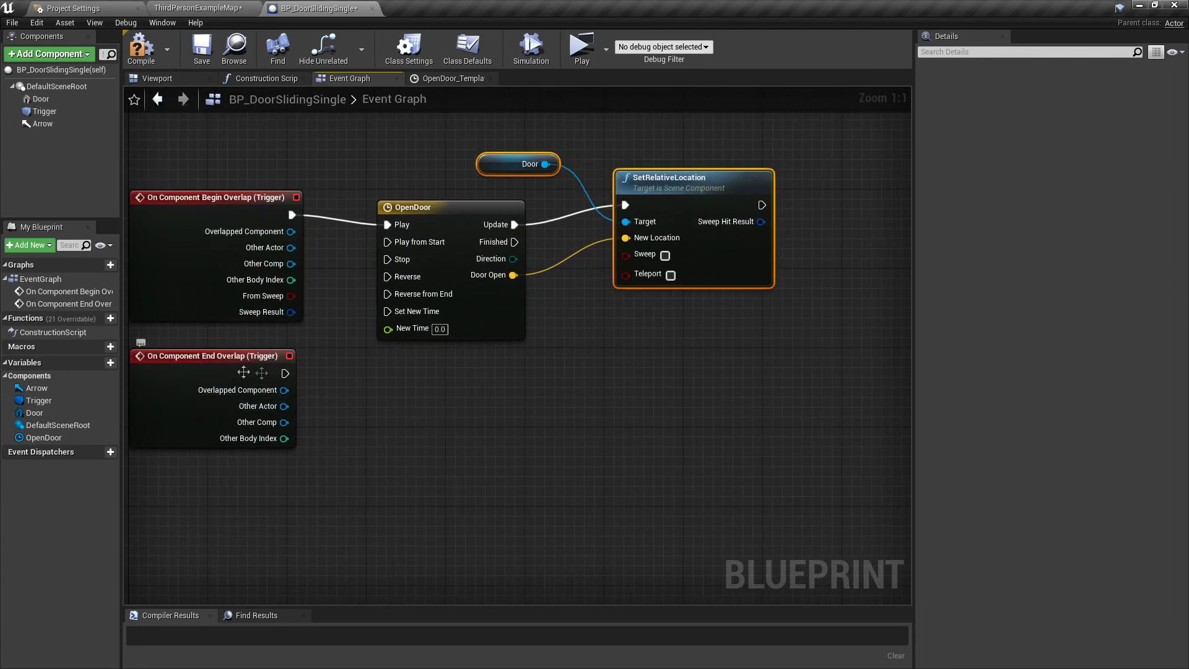
pyautogui.moveTo(285, 372); pyautogui.dragTo(387, 277)
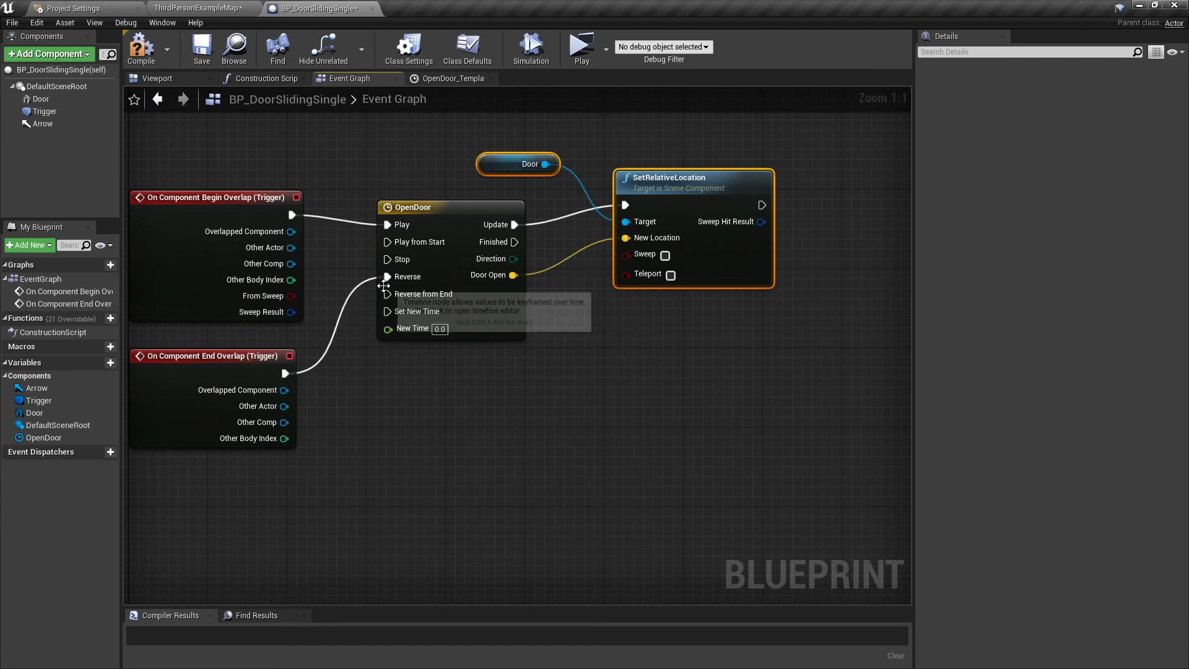
# Save the BP_DoorSlidingSingle Blueprint and briefly run the level in a play preview.
pyautogui.moveTo(264, 153); pyautogui.dragTo(340, 186, button='right')
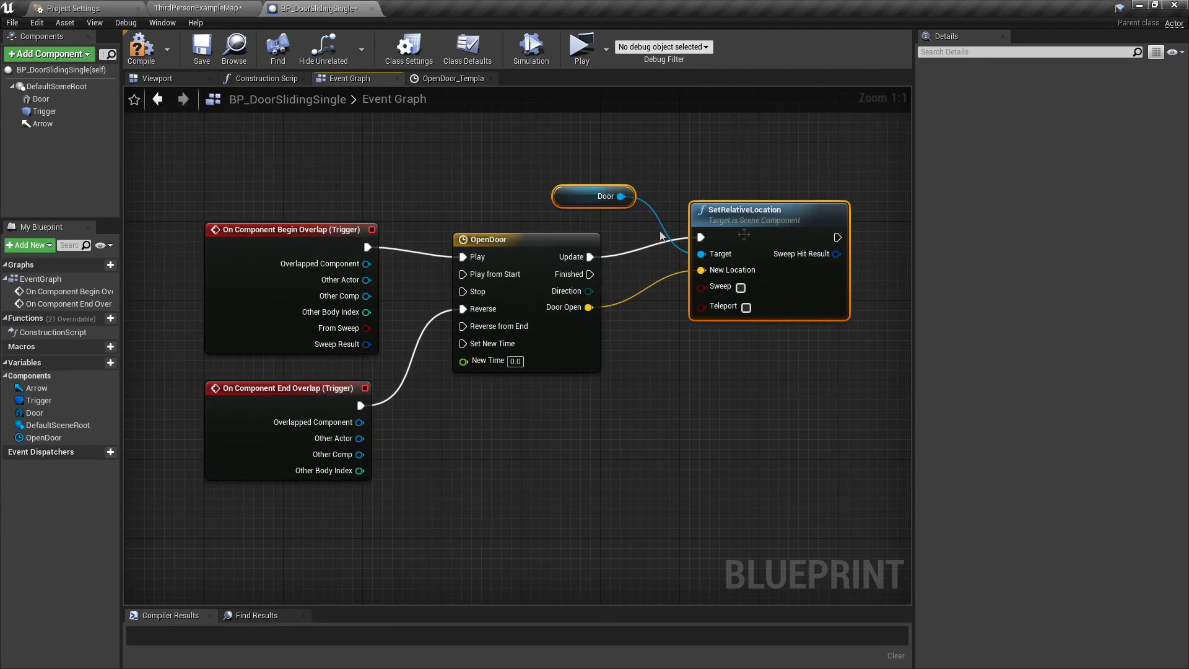
pyautogui.click(201, 55)
pyautogui.click(581, 48)
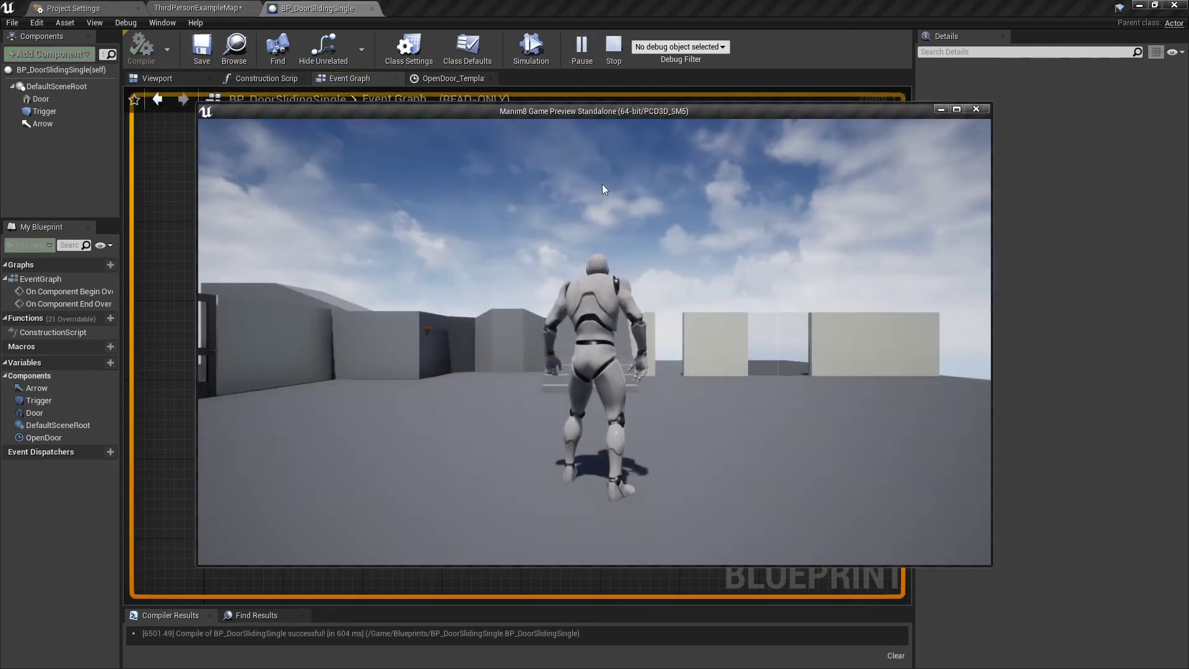
pyautogui.click(603, 188)
pyautogui.press('Escape')
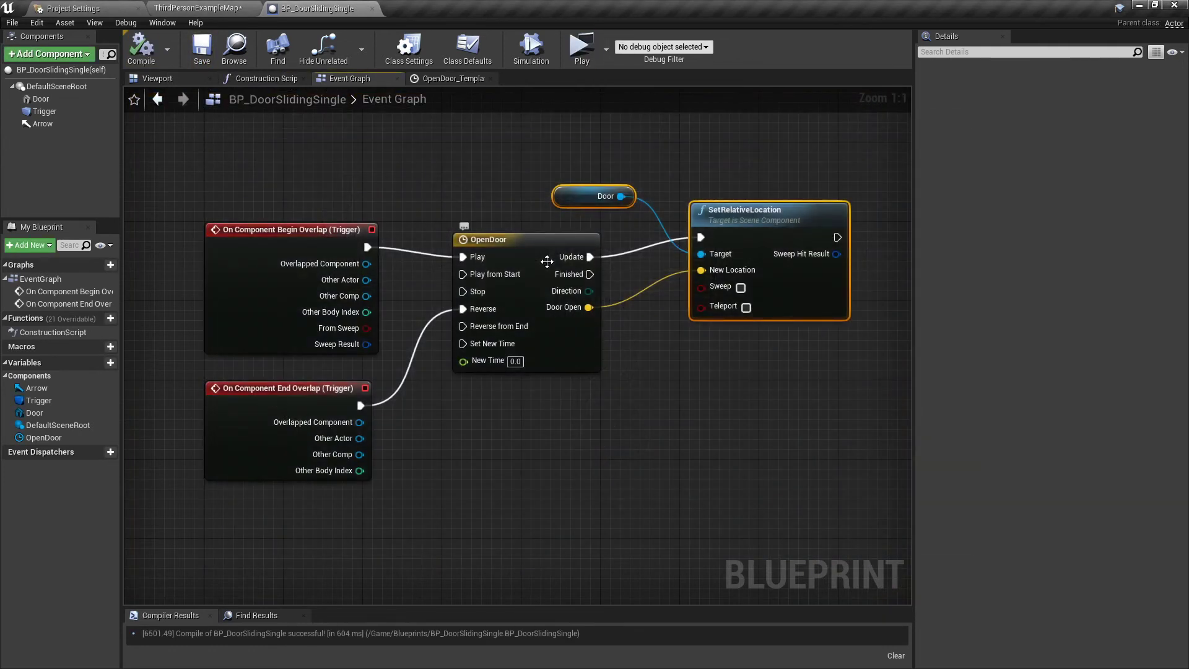
# Place BP_DoorSlidingSingle in ThirdPersonExampleMap on the open floor facing the character, rotated about 180° around Z, at location -625, 320, 130.
pyautogui.click(245, 7)
pyautogui.moveTo(369, 544); pyautogui.dragTo(709, 332)
pyautogui.press('e')
pyautogui.press('w')
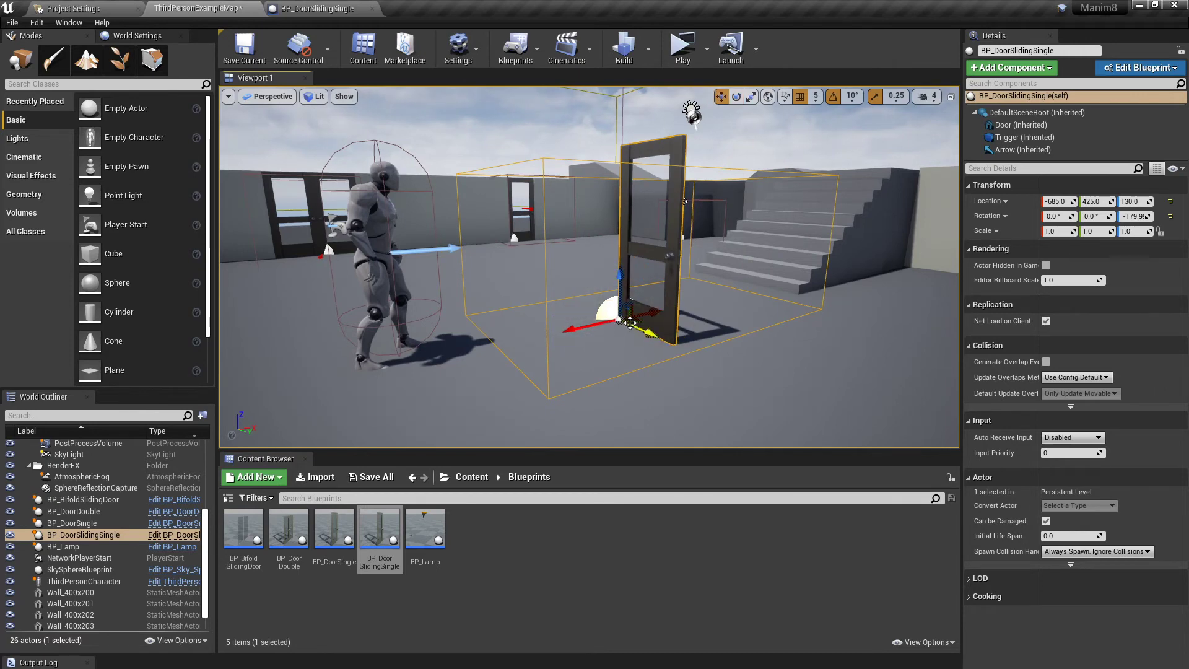
pyautogui.moveTo(636, 322); pyautogui.dragTo(625, 295)
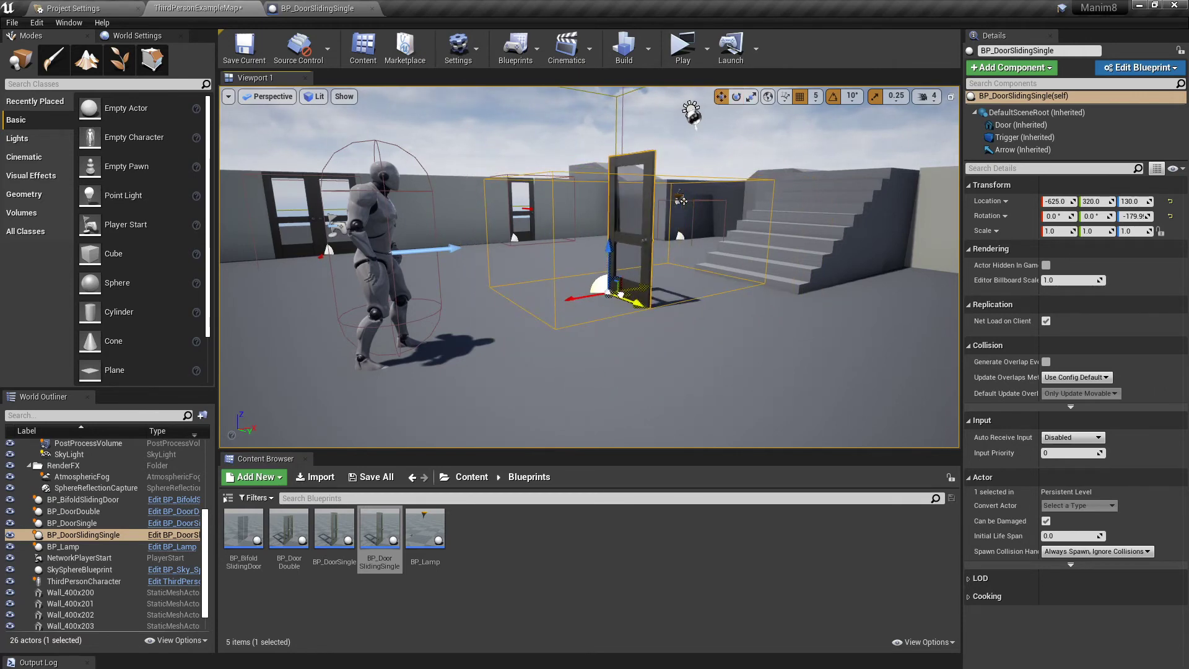
# Play the level and walk the character through the sliding door from both sides to test its opening and closing.
pyautogui.click(683, 49)
pyautogui.press('w')
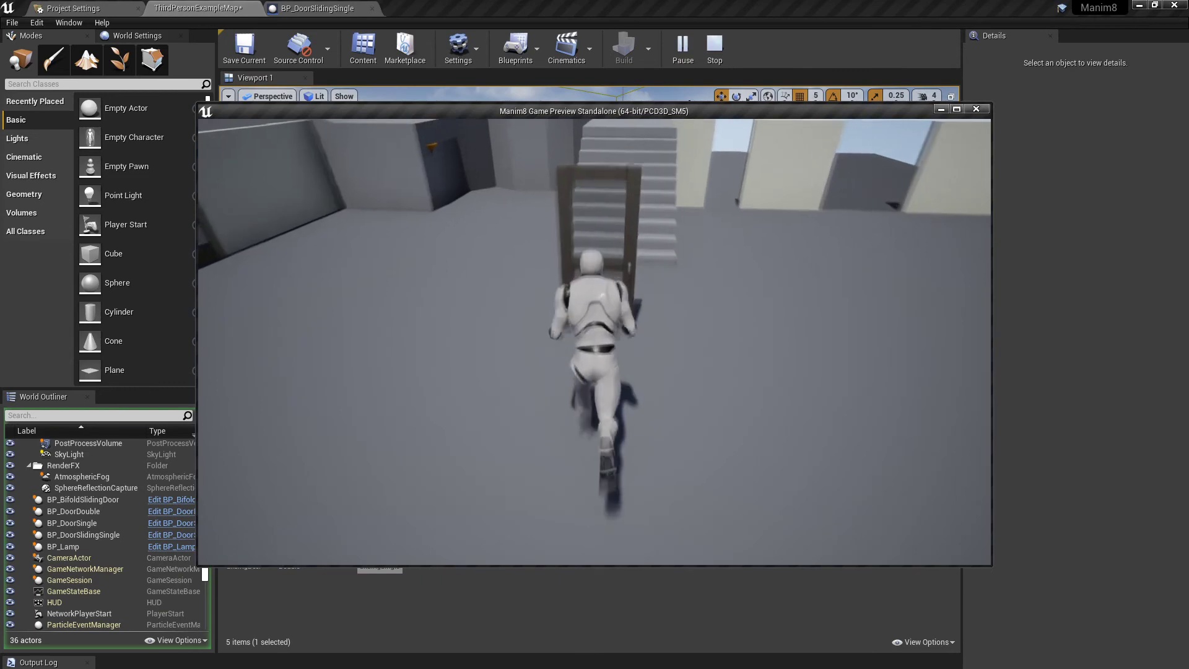
pyautogui.press('w')
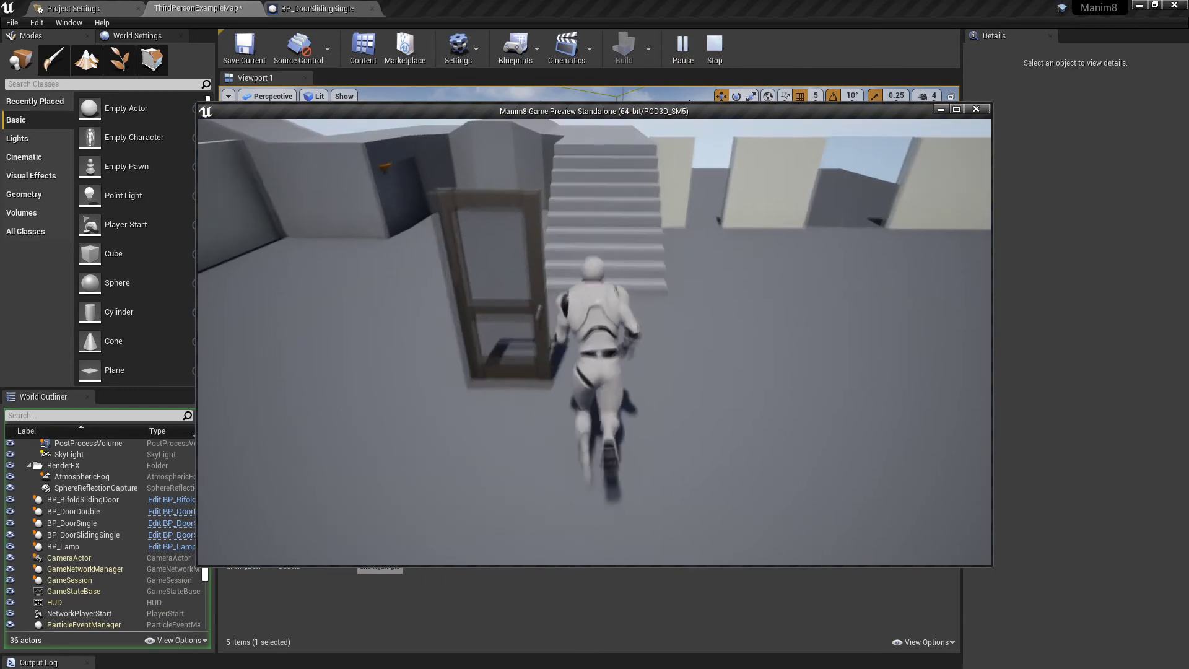
pyautogui.press('w')
pyautogui.press('s')
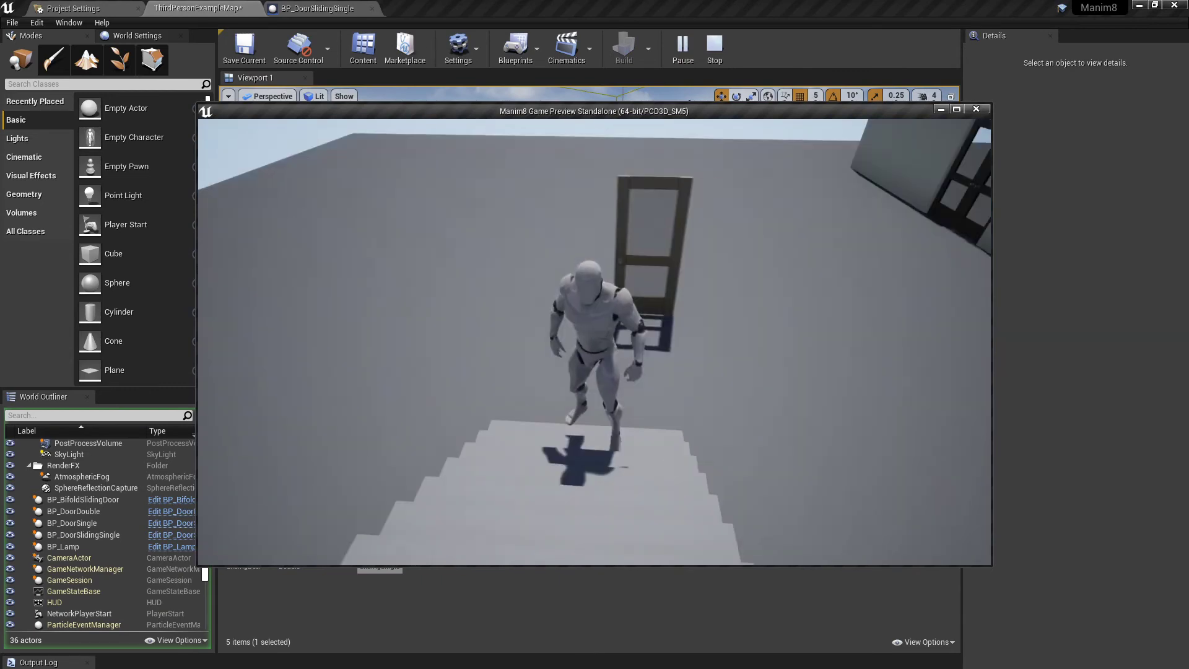
pyautogui.press('w')
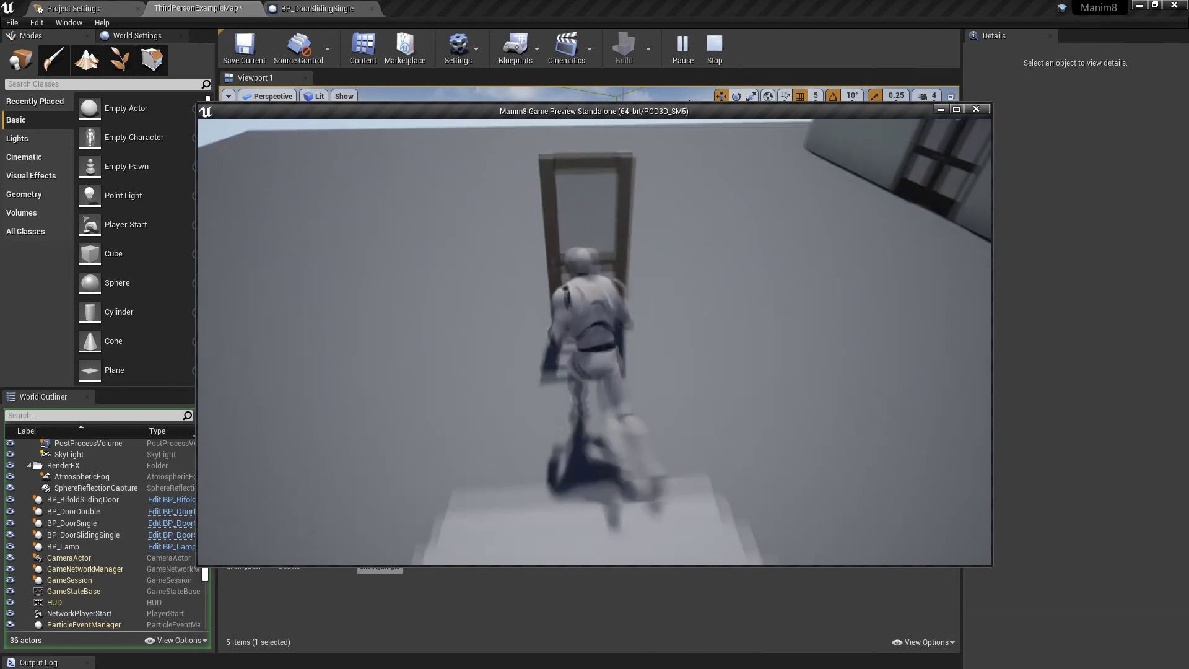
pyautogui.press('w')
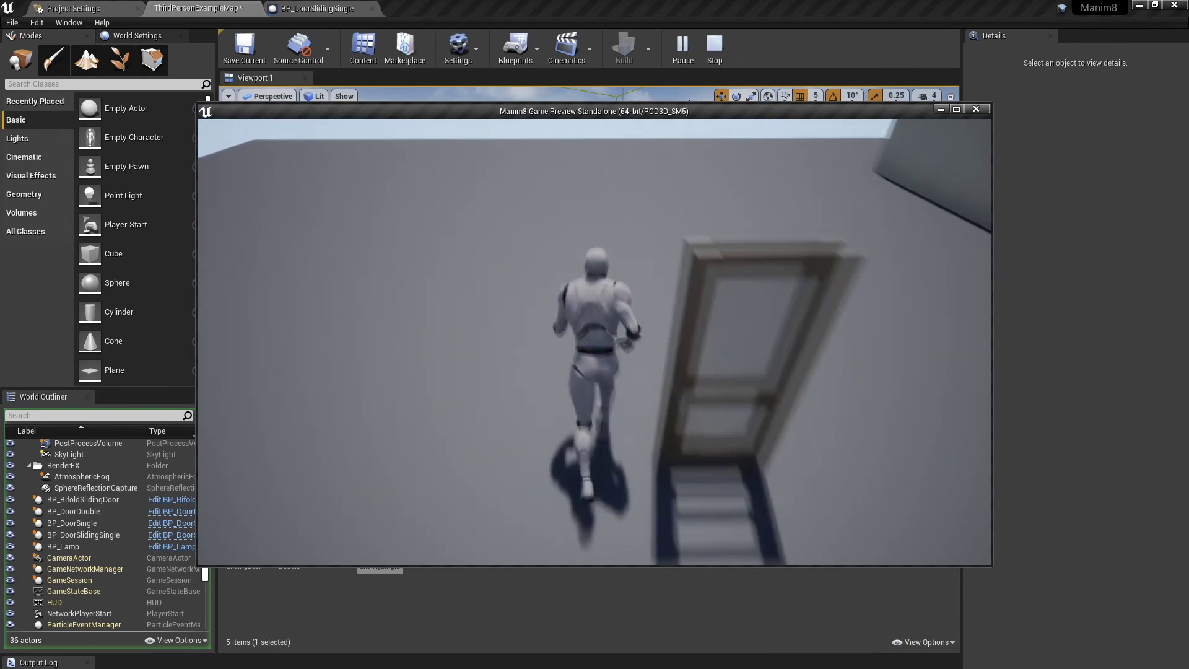
pyautogui.press('s')
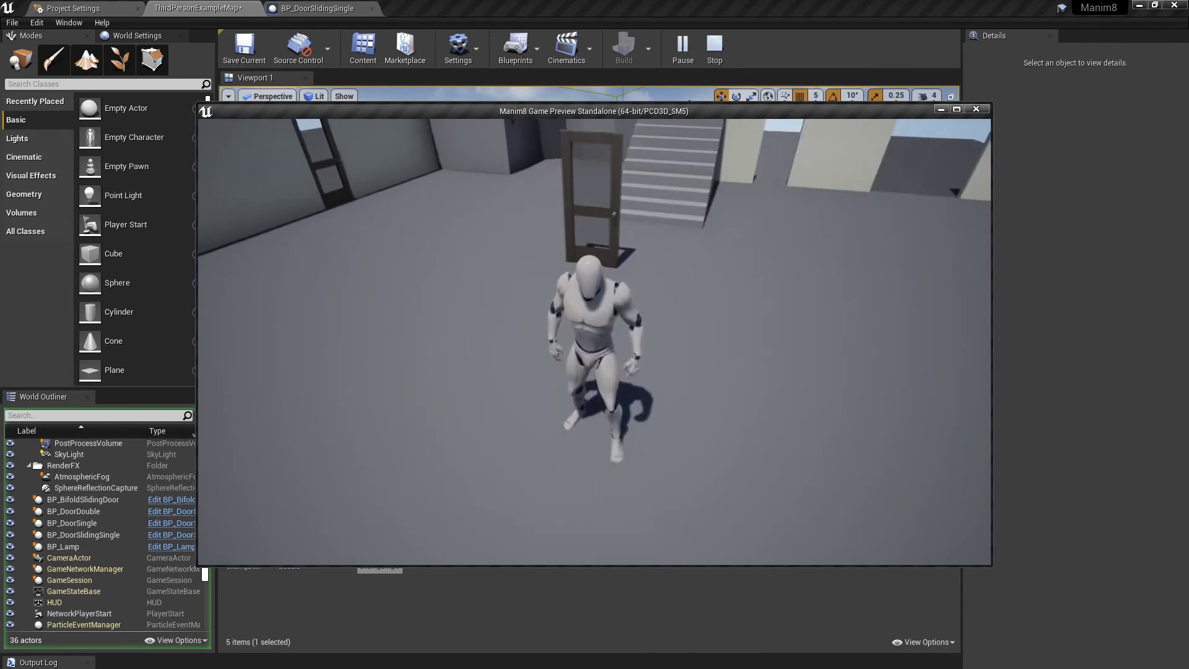
pyautogui.press('w')
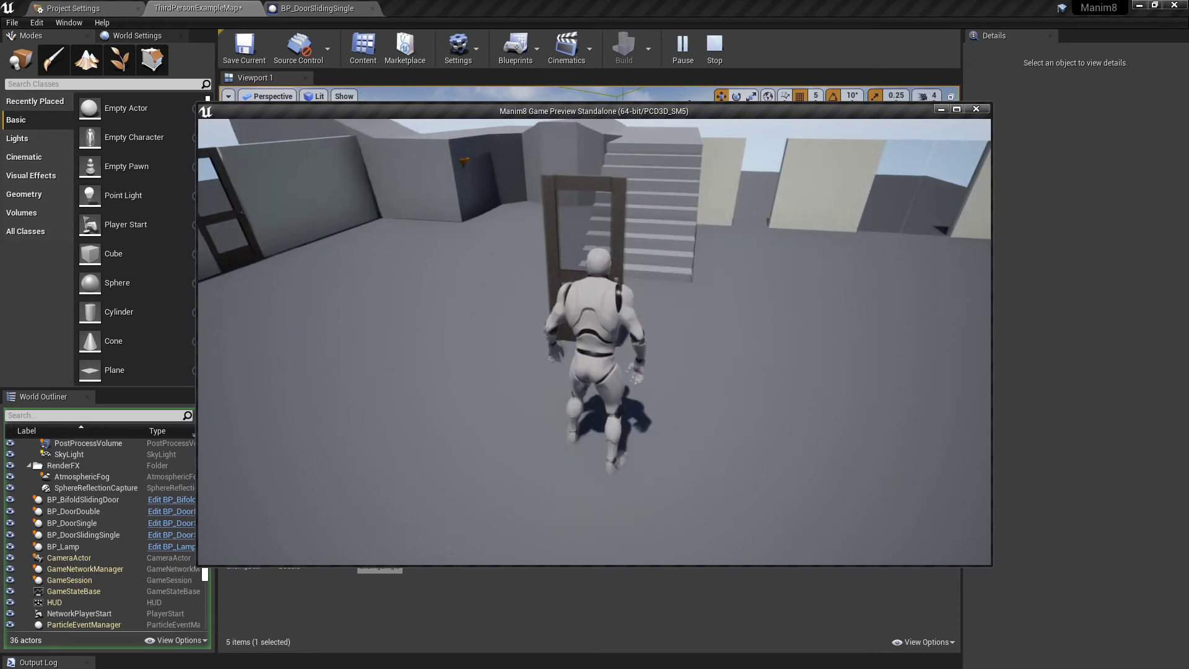
pyautogui.press('Escape')
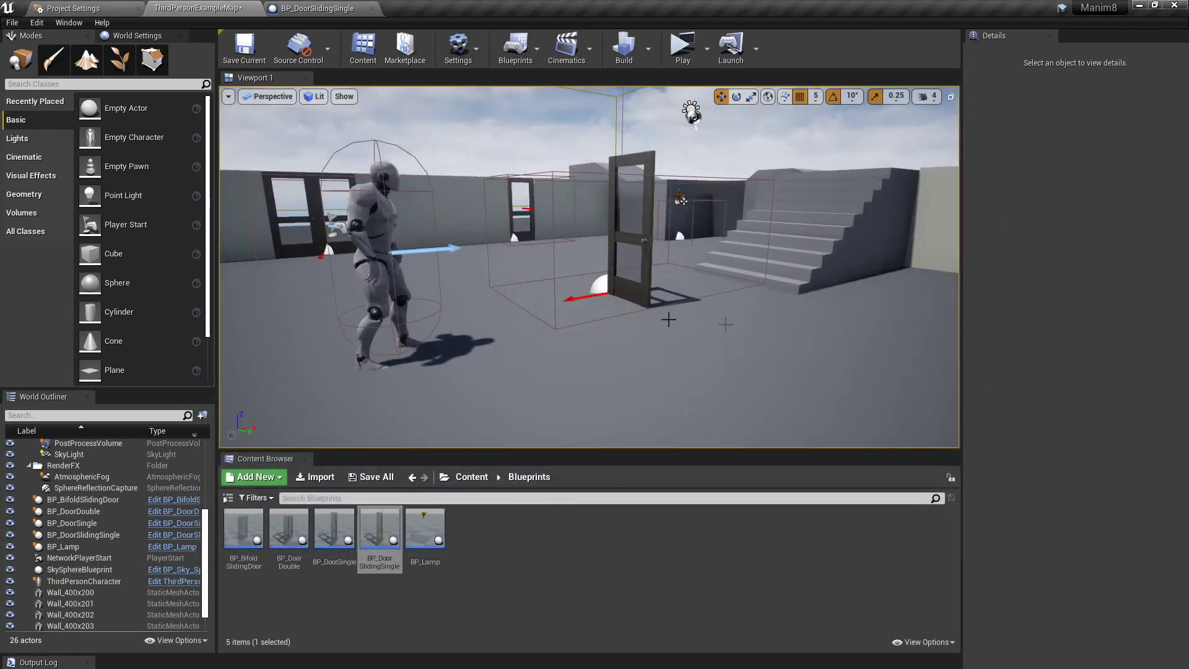
# Move the sliding door into the gap in the pale wall beside the stairs, at location X 25, Y 575.
pyautogui.click(646, 278)
pyautogui.moveTo(650, 345); pyautogui.dragTo(685, 410, button='right')
pyautogui.press('e')
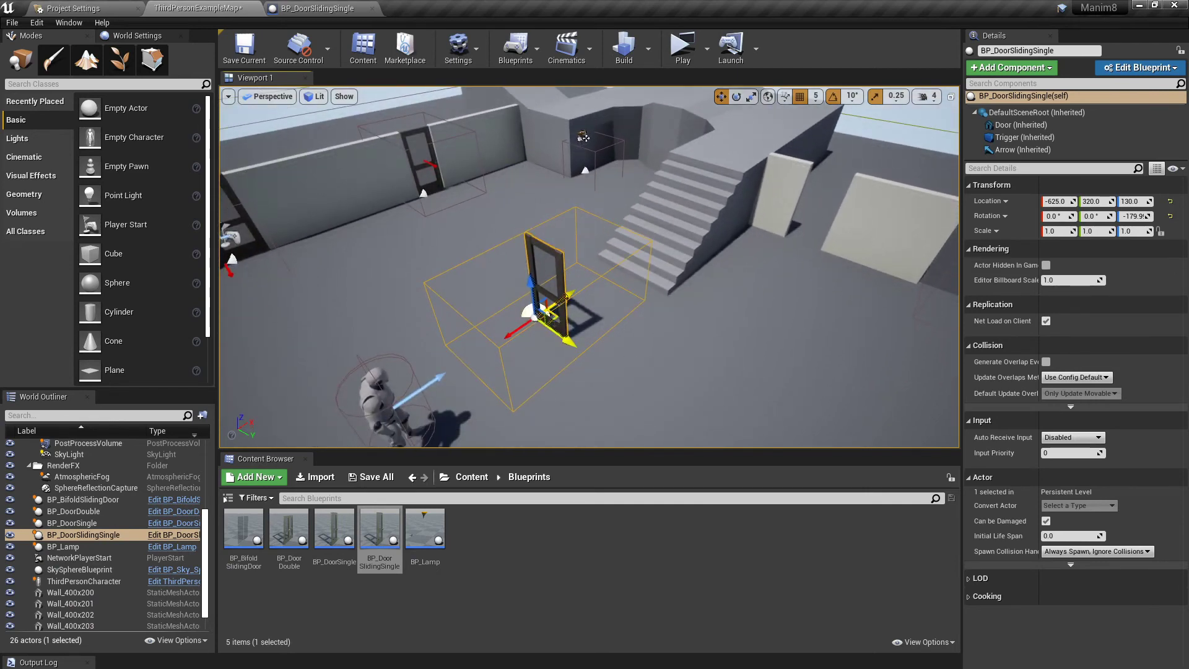
pyautogui.keyDown('shift'); pyautogui.moveTo(585, 330); pyautogui.dragTo(552, 319); pyautogui.keyUp('shift')
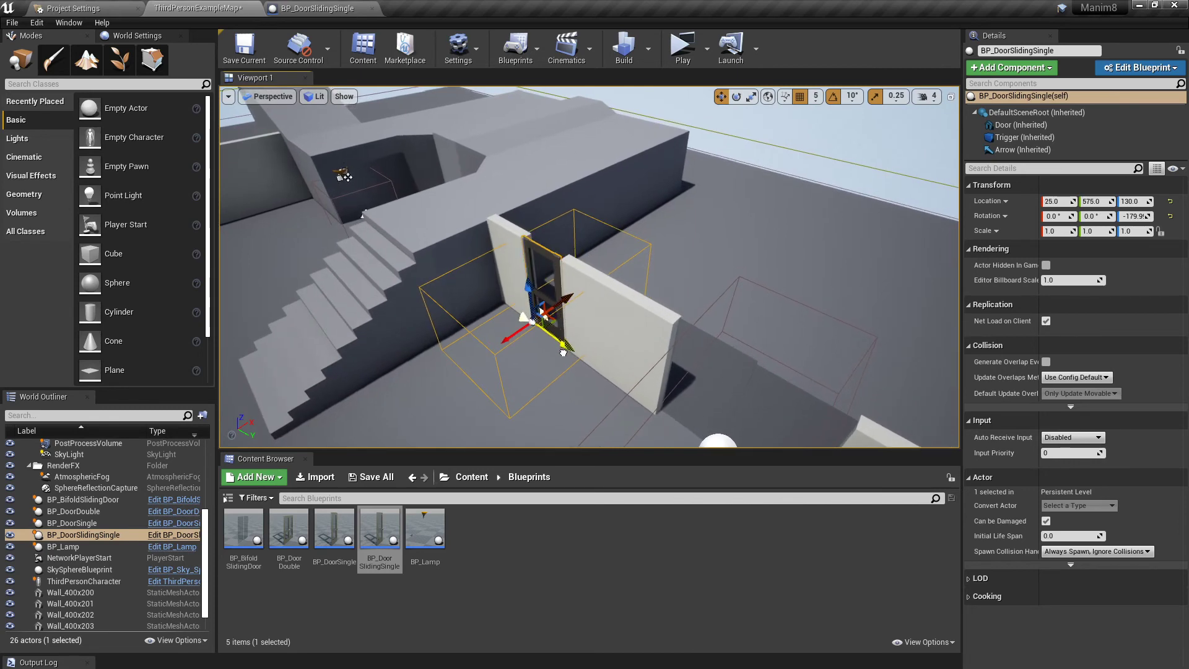
# Fine-tune the sliding door's fit in the wall gap by setting its Y location to 580 and nudging it along X.
pyautogui.moveTo(511, 378); pyautogui.dragTo(577, 322, button='middle')
pyautogui.moveTo(619, 288); pyautogui.dragTo(645, 293, button='right')
pyautogui.press('e')
pyautogui.keyDown('alt'); pyautogui.moveTo(645, 294); pyautogui.dragTo(639, 270); pyautogui.keyUp('alt')
pyautogui.keyDown('alt'); pyautogui.moveTo(553, 284); pyautogui.dragTo(537, 278); pyautogui.keyUp('alt')
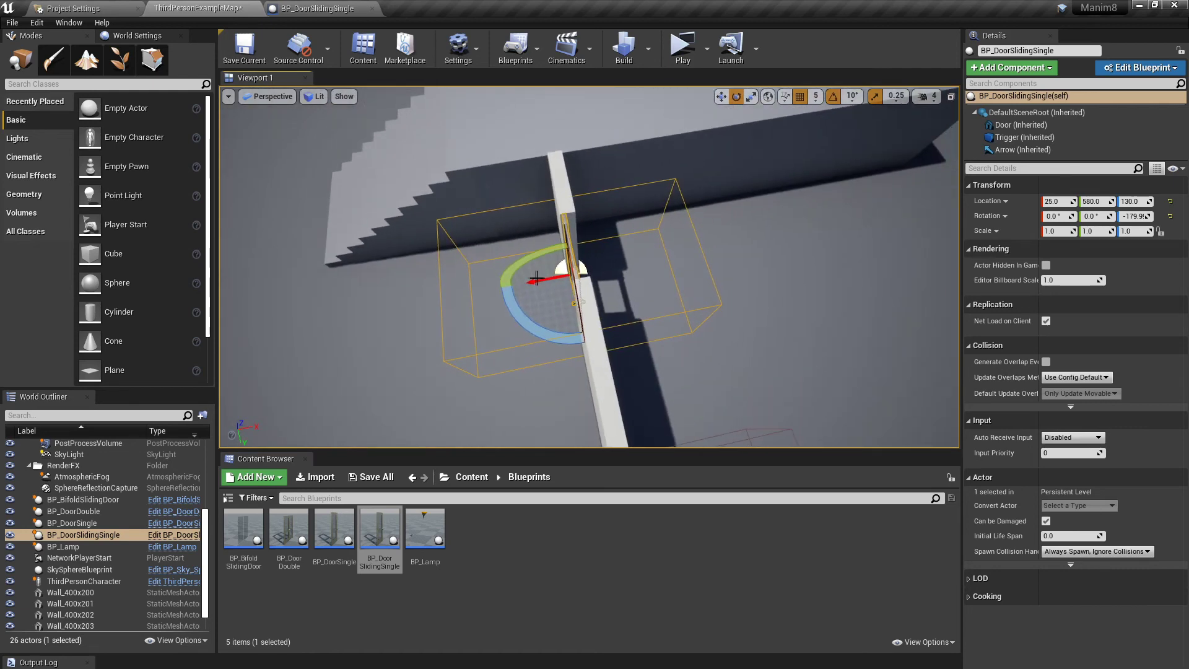
pyautogui.press('w')
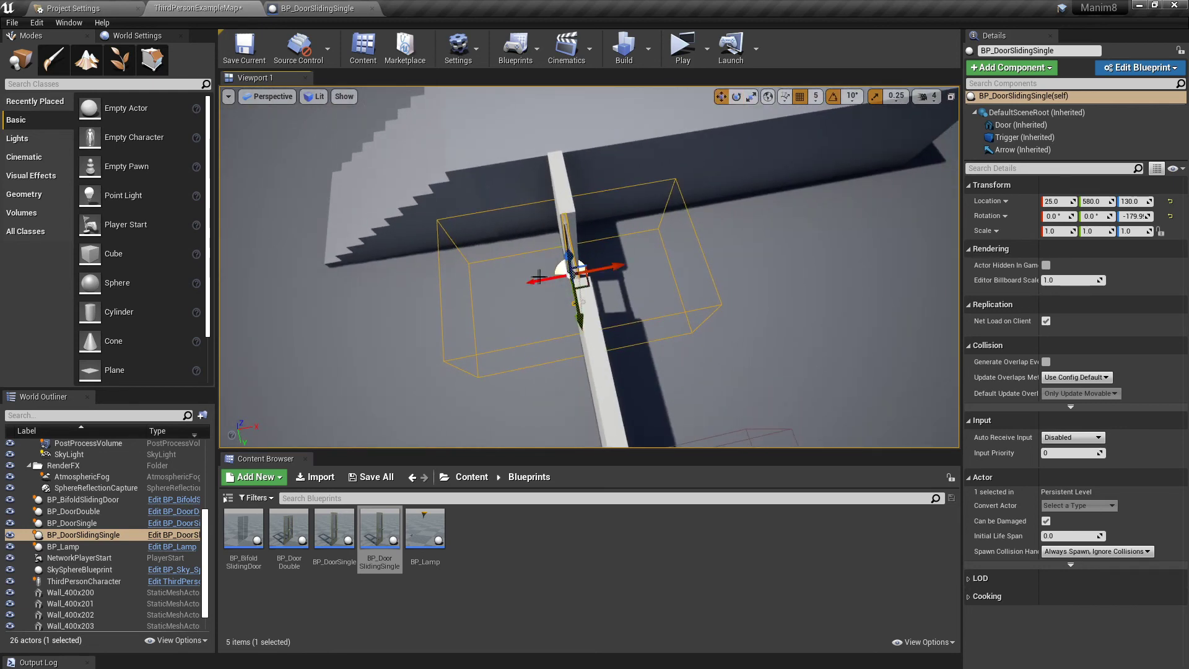
pyautogui.moveTo(613, 268); pyautogui.dragTo(616, 267)
pyautogui.moveTo(458, 319); pyautogui.dragTo(384, 292, button='right')
# Start a play preview of the level and maximize the preview window.
pyautogui.click(682, 50)
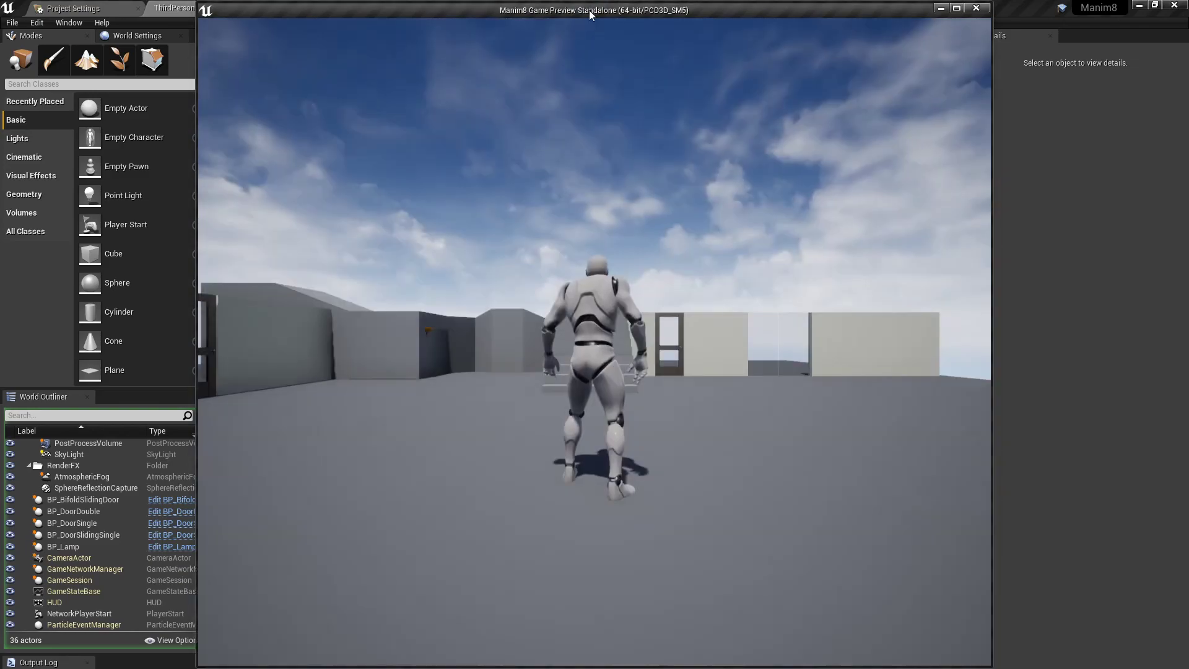
pyautogui.doubleClick(589, 10)
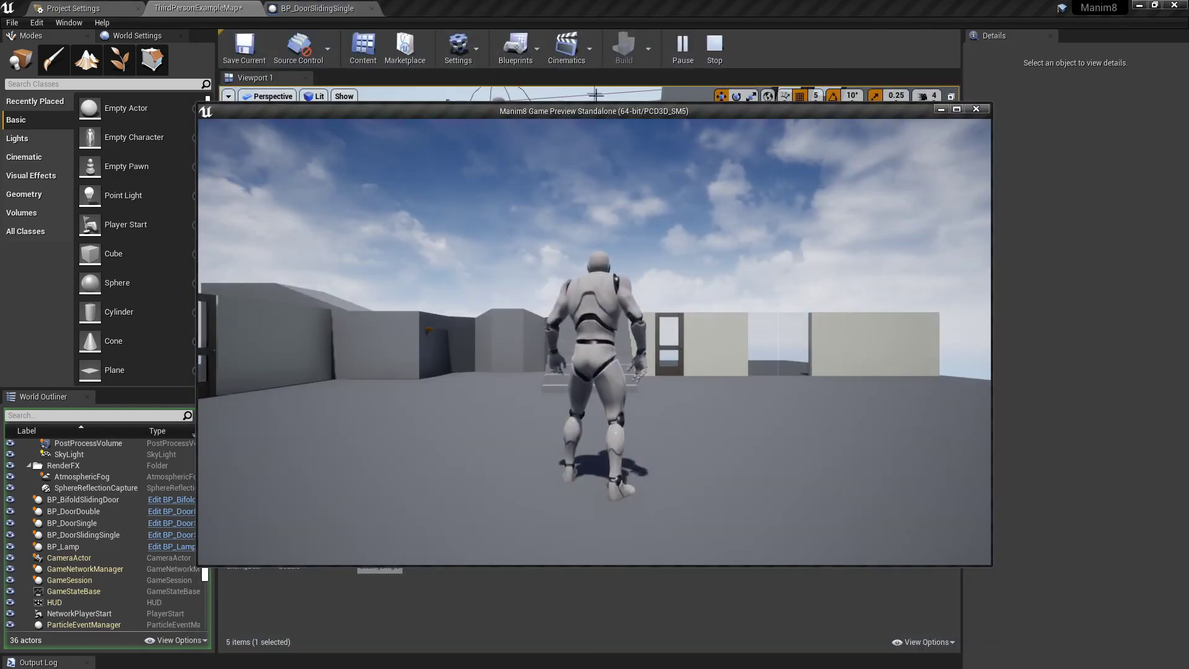
pyautogui.moveTo(608, 111); pyautogui.dragTo(615, 1)
pyautogui.click(613, 270)
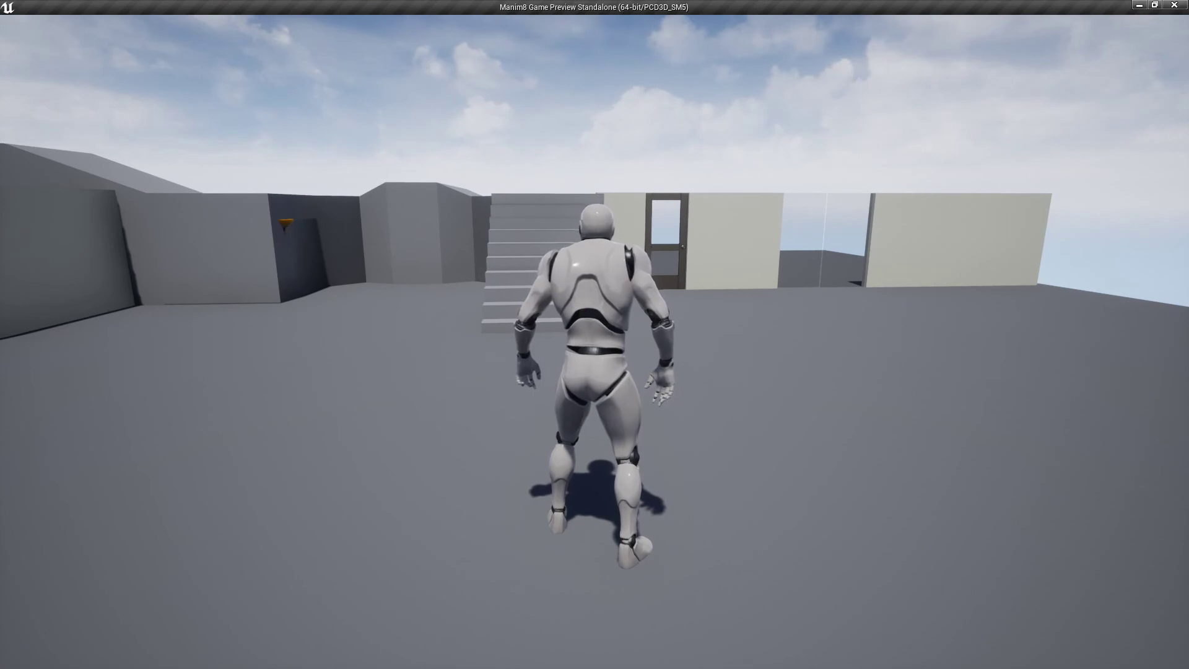
# Walk the character past the double doors, out through the single sliding door, and back through the neighbouring bifold door opening.
pyautogui.press('w')
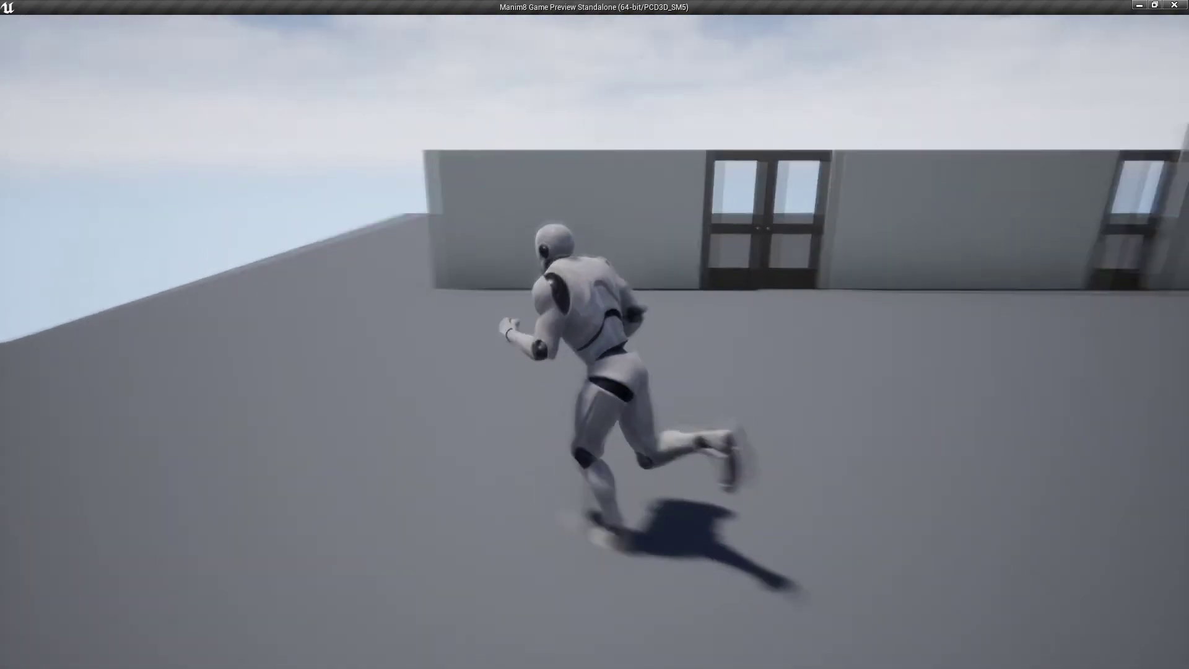
pyautogui.press('d')
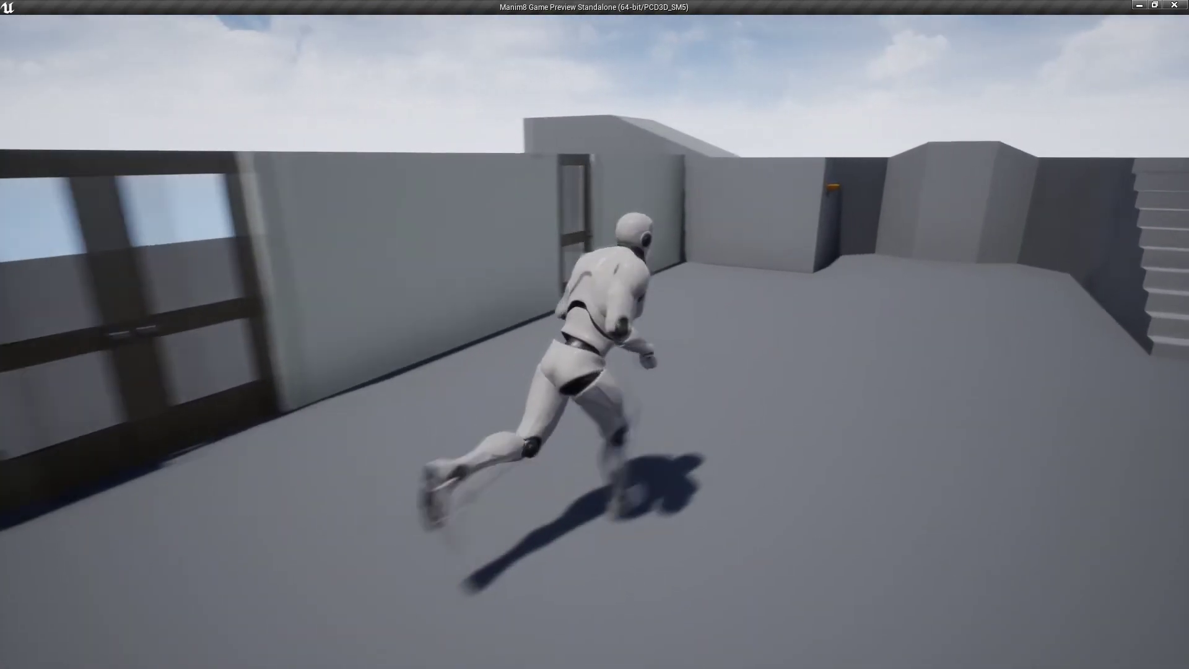
pyautogui.press('s')
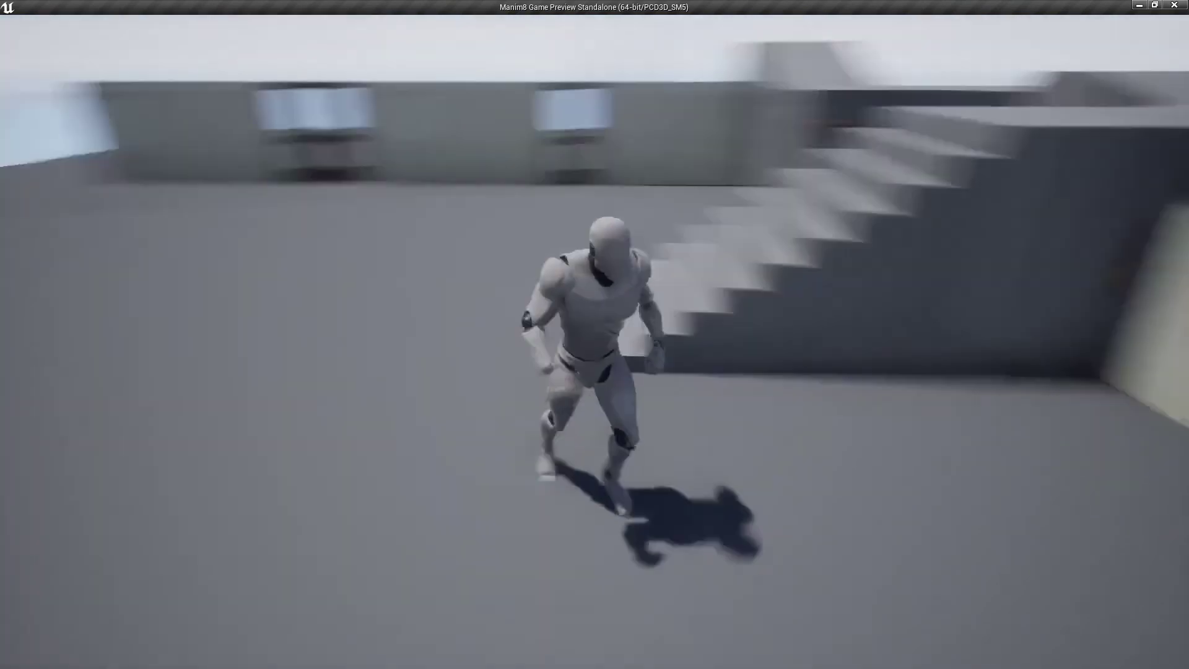
pyautogui.press('w')
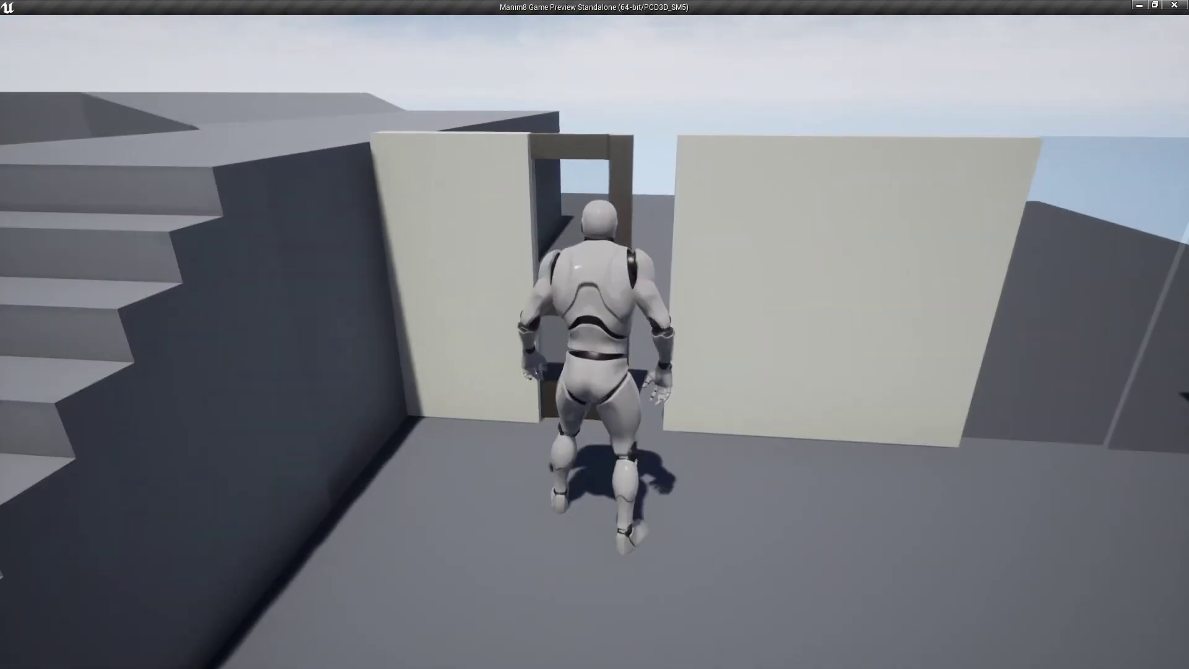
pyautogui.press('w')
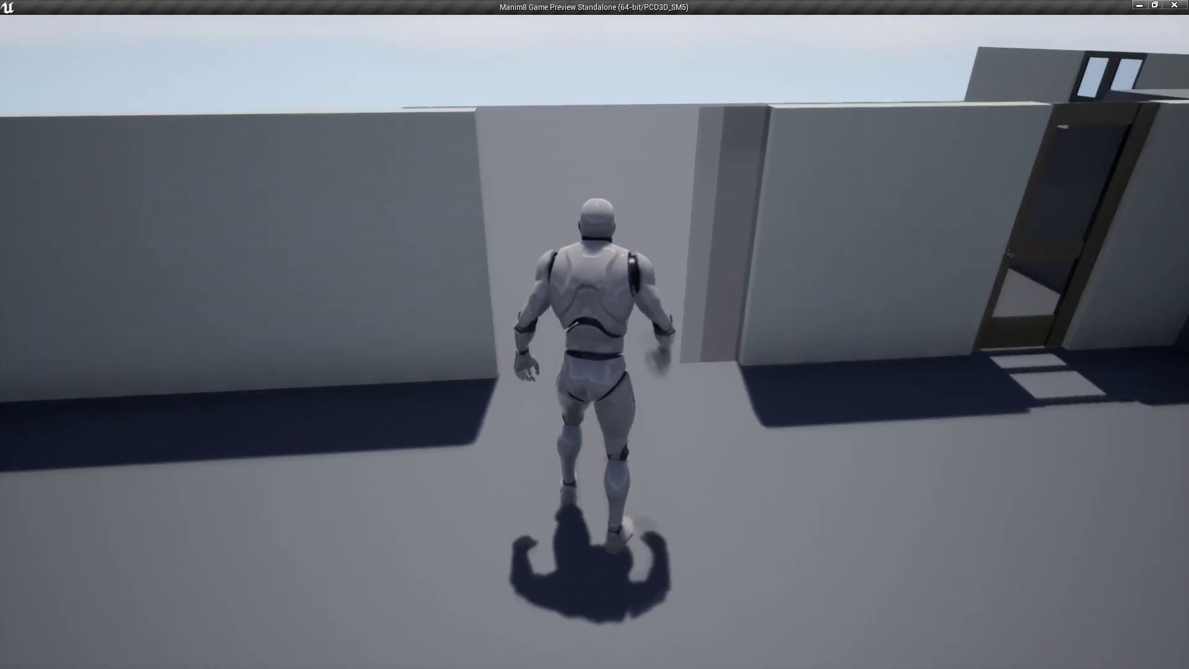
pyautogui.press('w')
pyautogui.press('a')
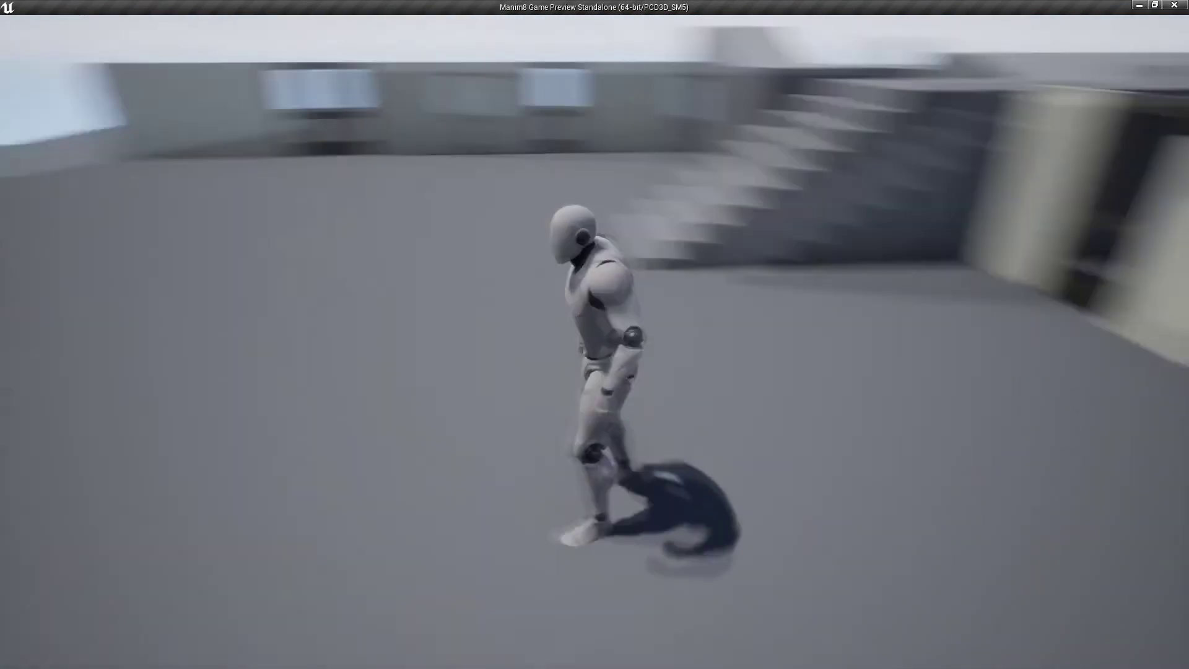
# Walk the character to the wall lamp and switch it on.
pyautogui.press('w')
pyautogui.press('w')
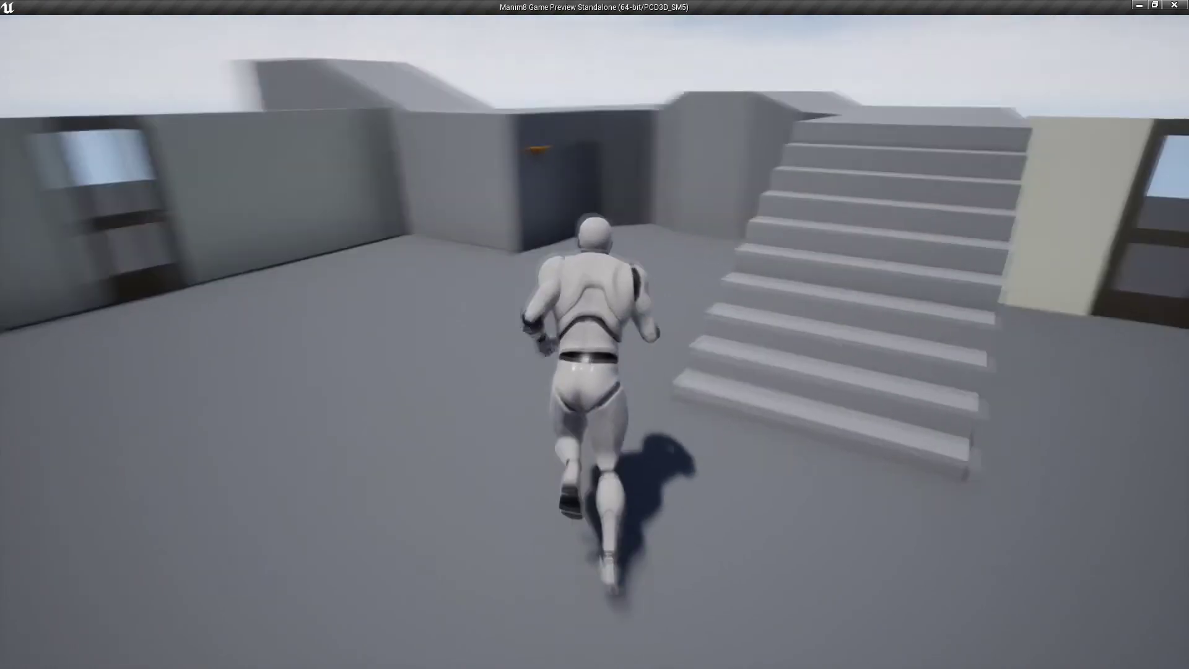
pyautogui.press('f')
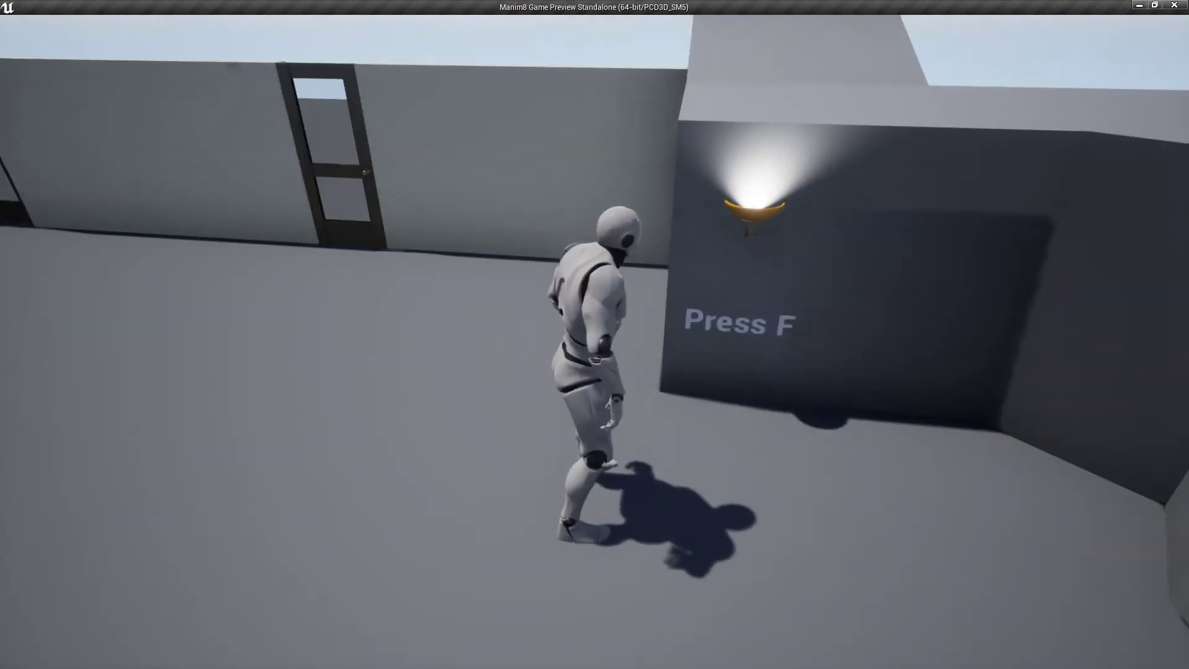
pyautogui.press('a')
pyautogui.press('d')
pyautogui.press('a')
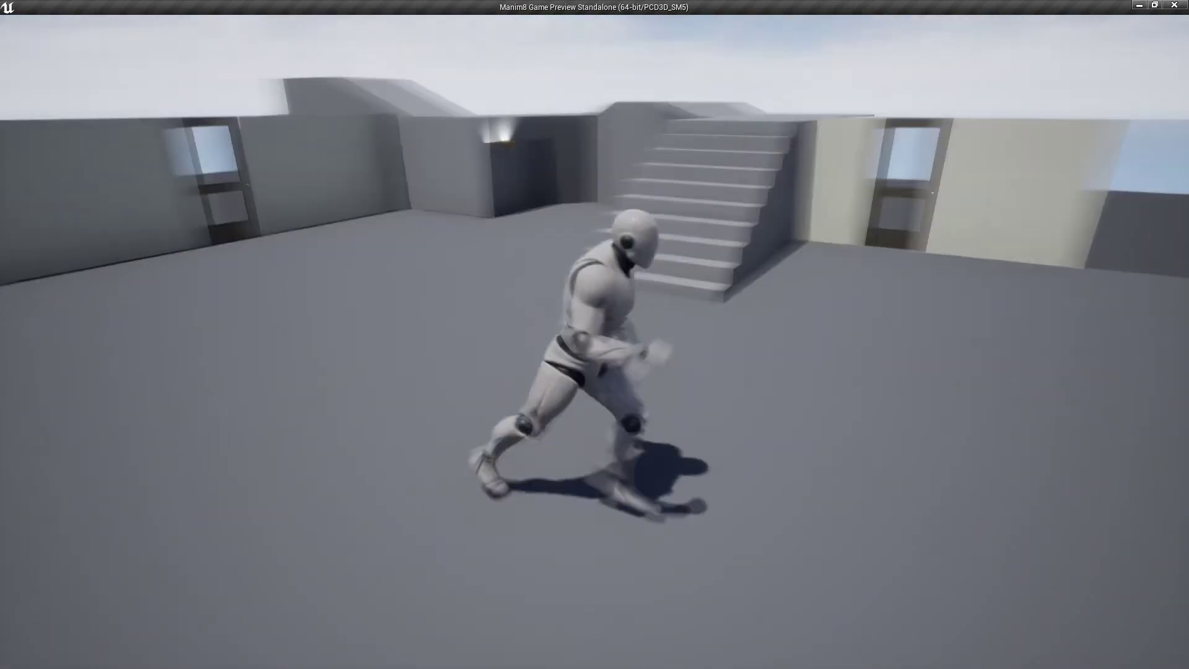
# Walk the character to the double doors, open them, and run back across the level.
pyautogui.press('d')
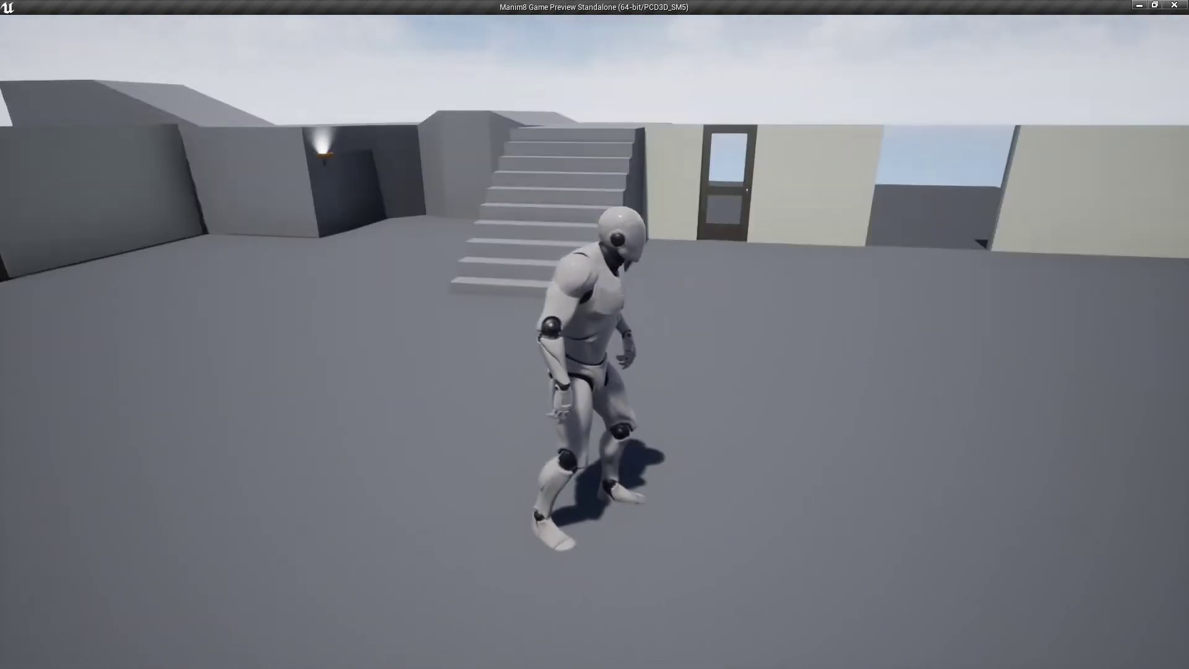
pyautogui.press('w')
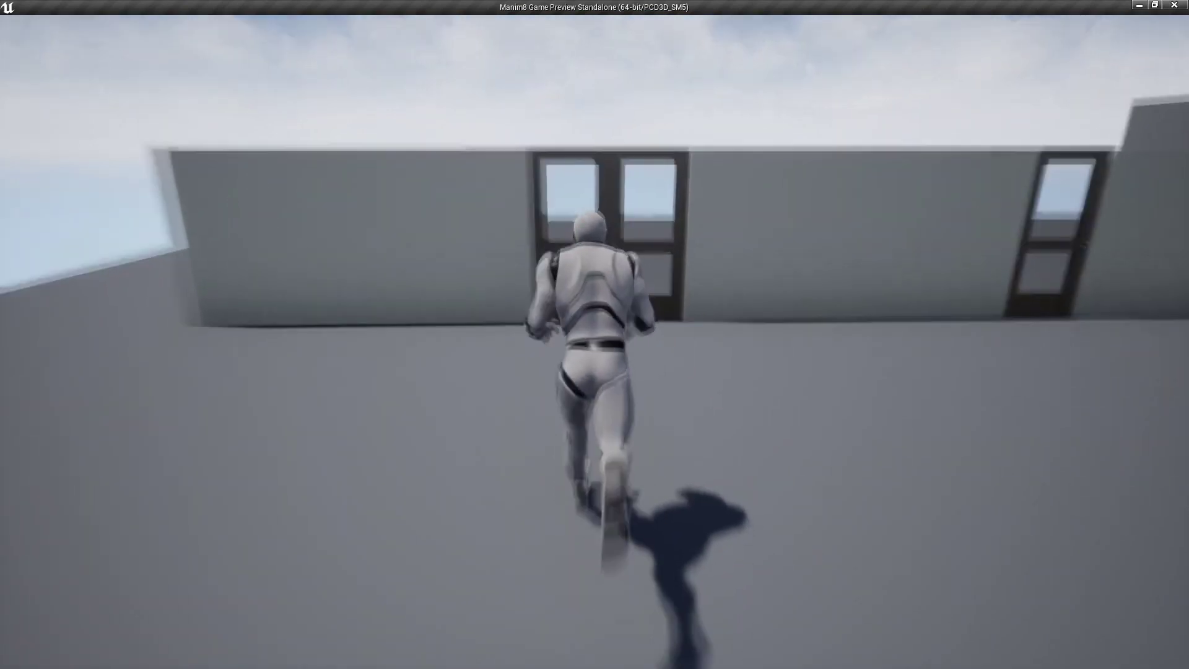
pyautogui.press('f')
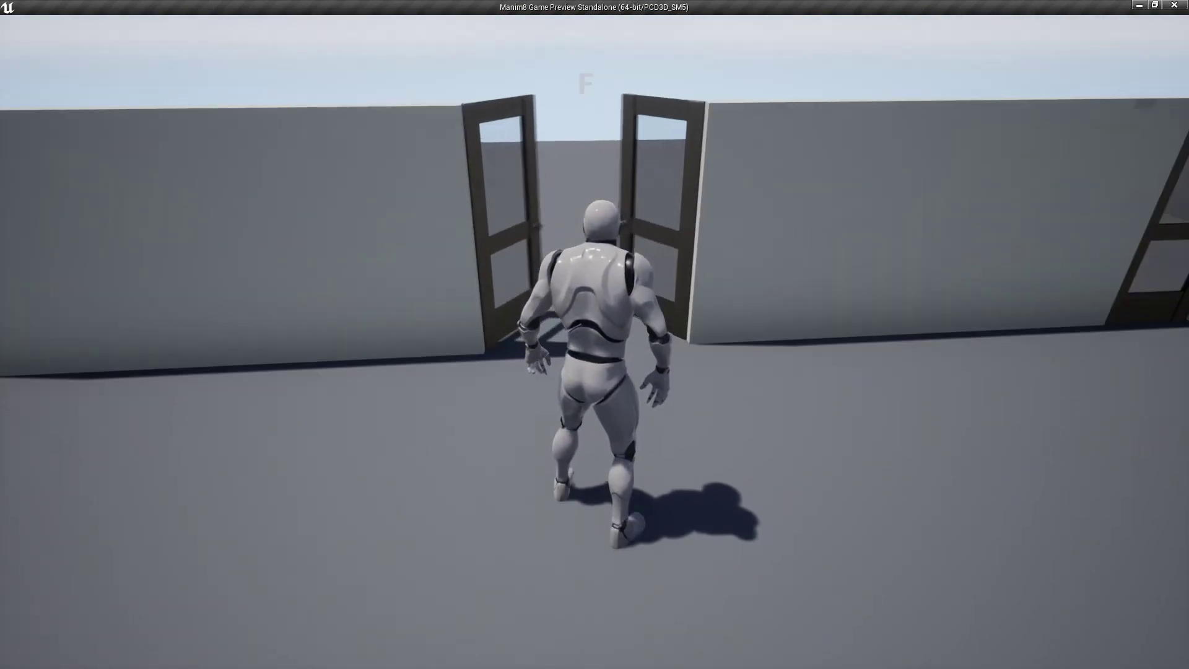
pyautogui.press('s')
pyautogui.press('w')
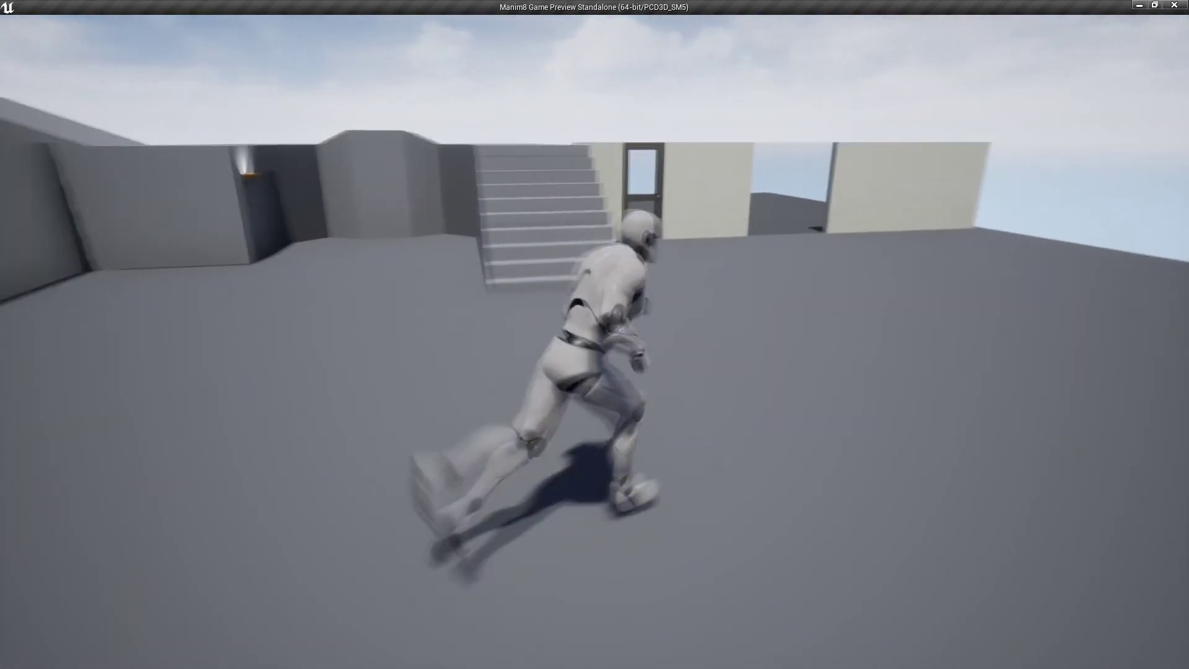
pyautogui.press('w')
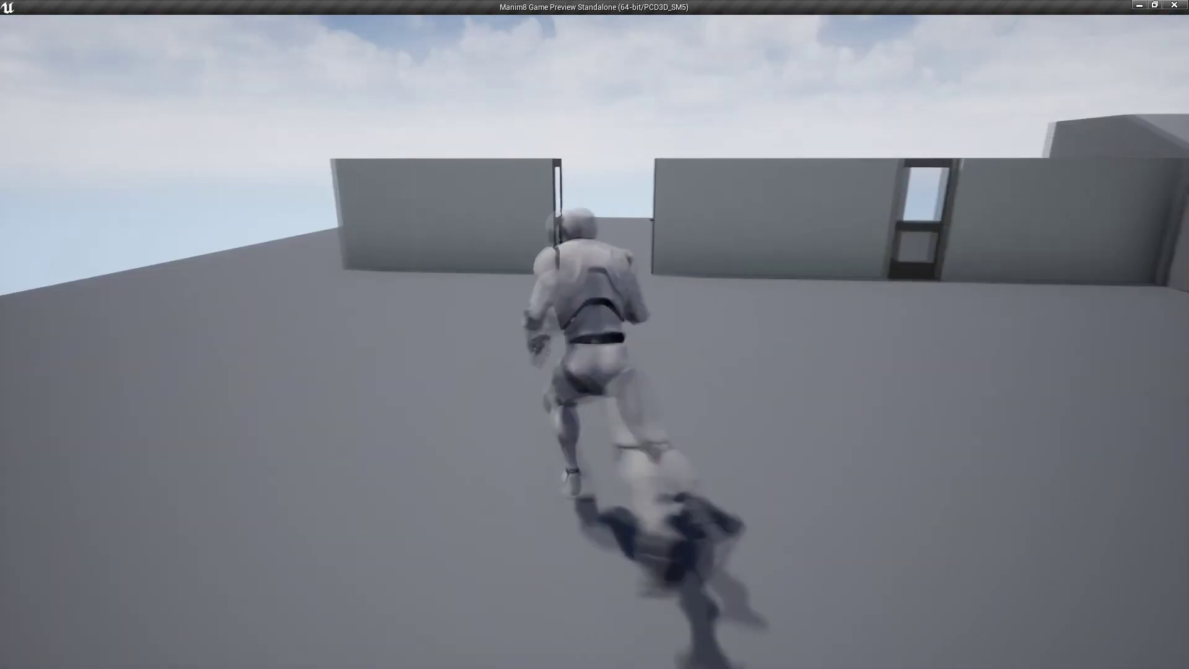
pyautogui.press('d')
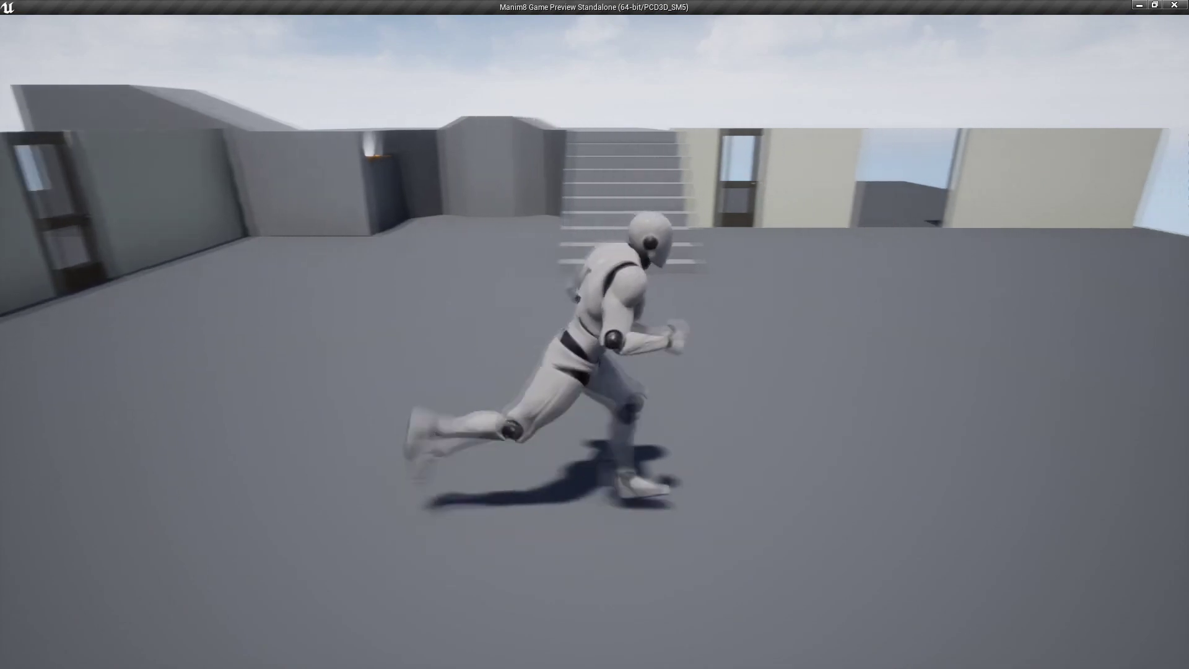